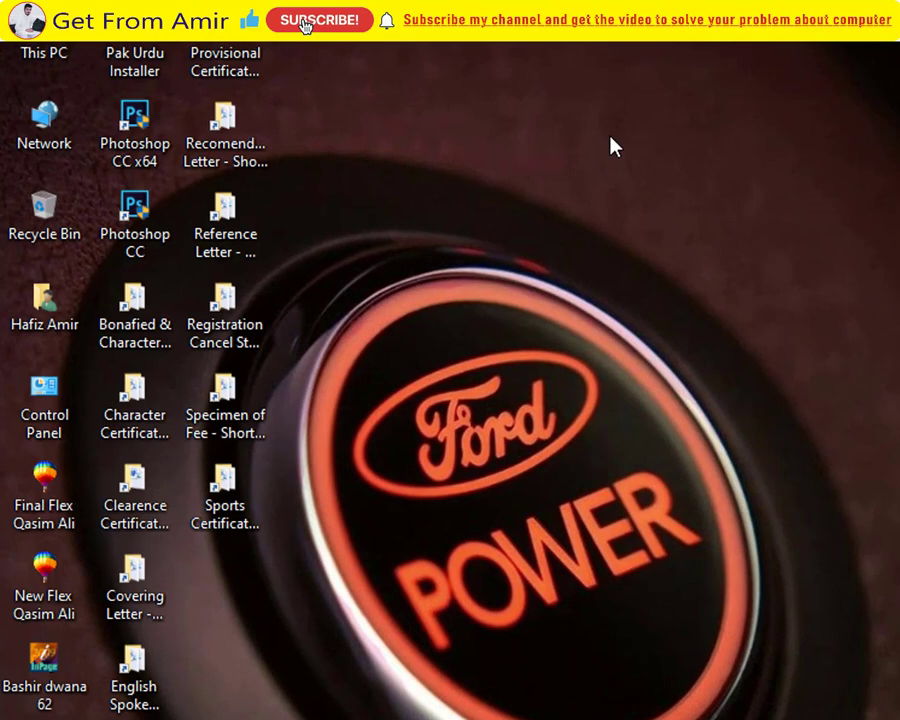
Create a new folder named "i" on an empty area of the desktop.
right_click(614, 147)
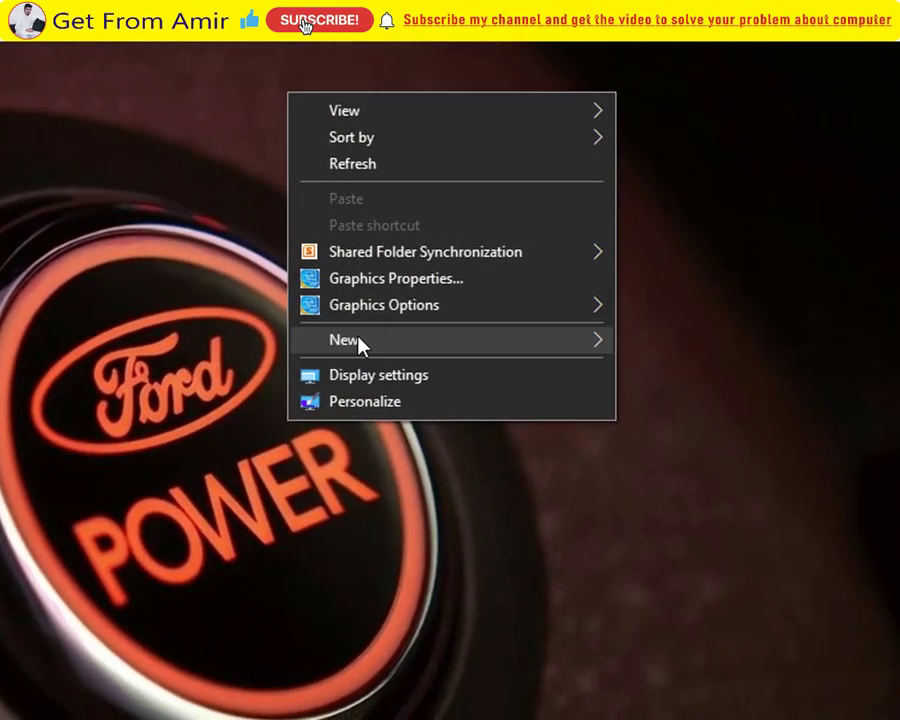
mouse_move(683, 400)
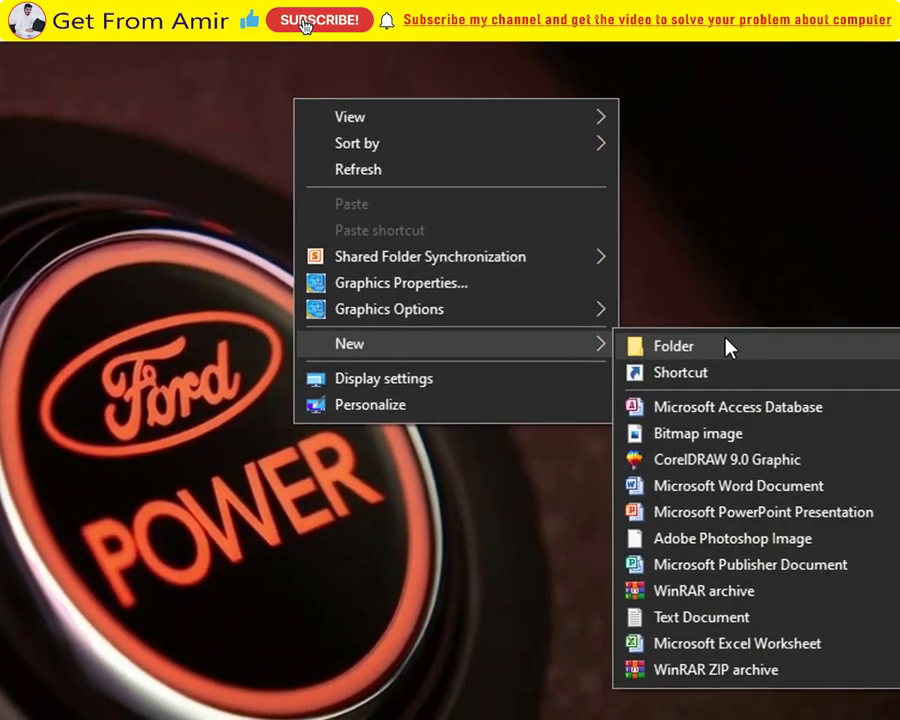
click(727, 344)
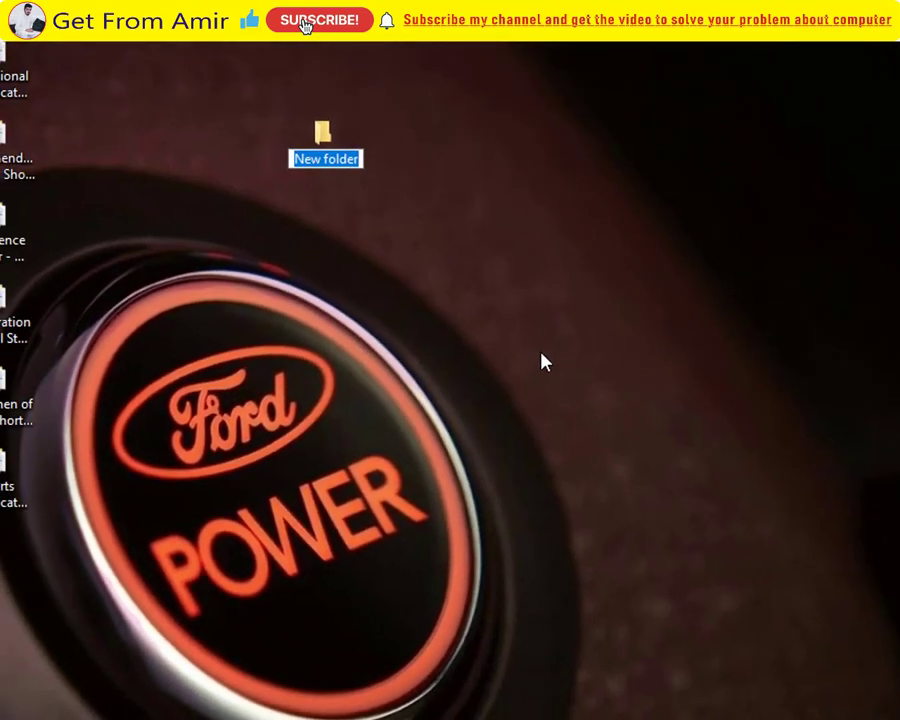
text(i)
key(Return)
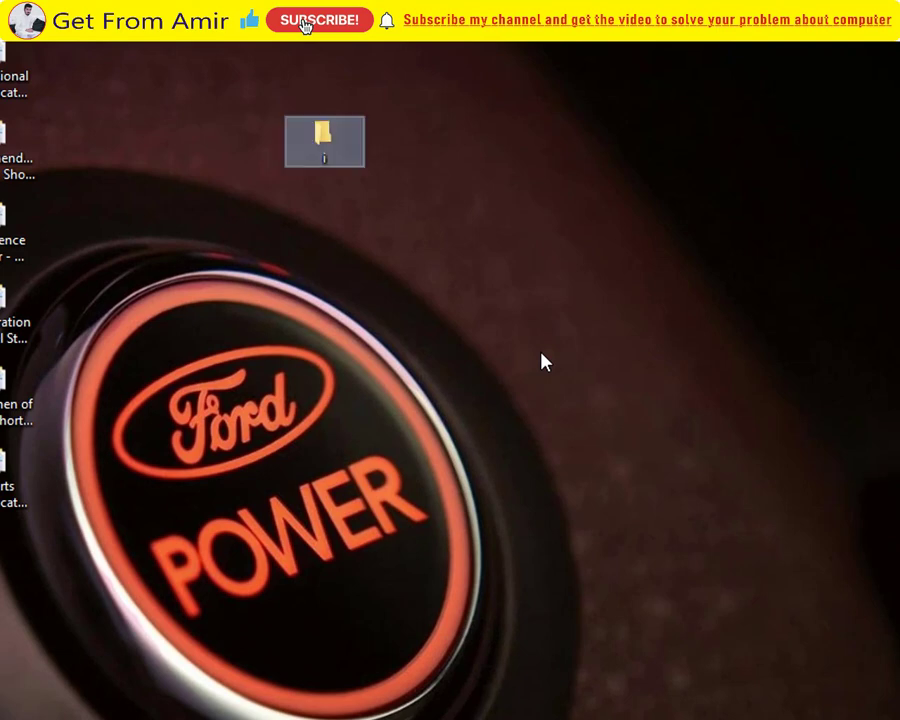
click(430, 167)
drag(441, 88, 311, 162)
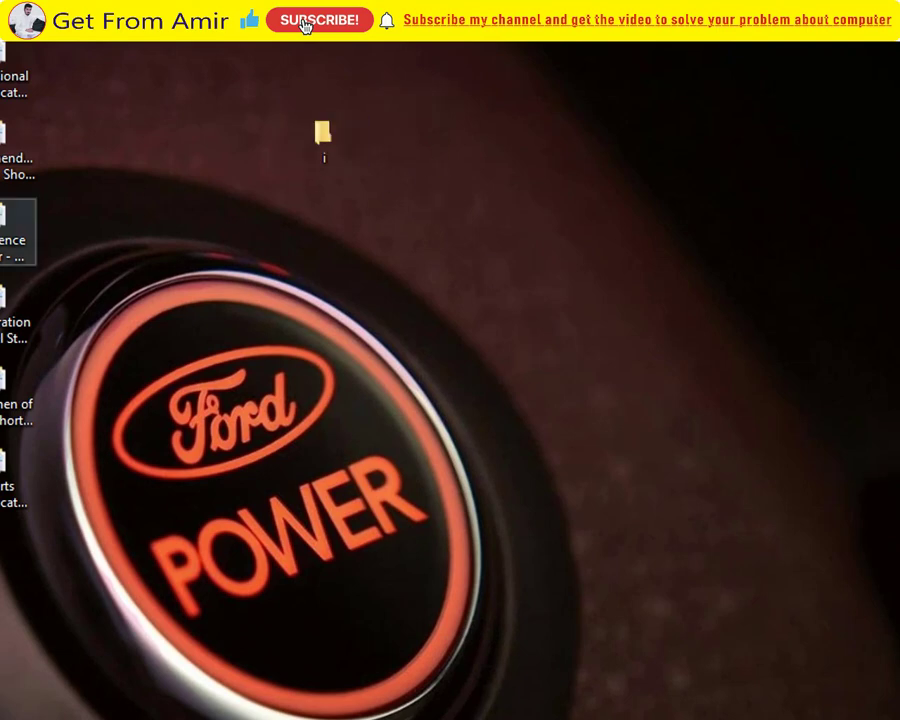
Copy the CV Word document from Downloads into the desktop folder "i" and refresh the desktop.
key(super+e)
double_click(363, 351)
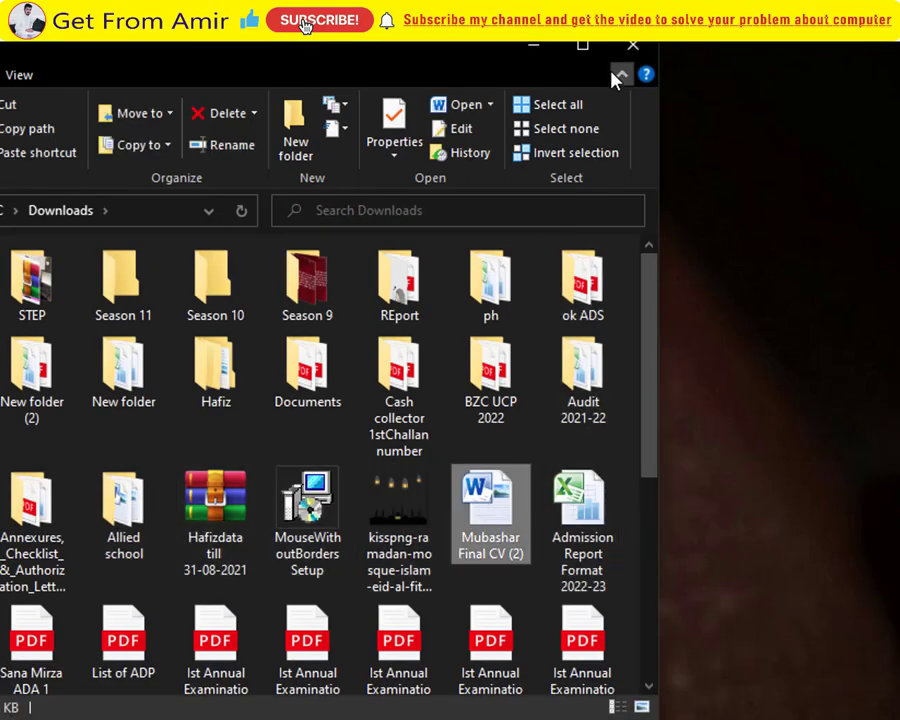
click(630, 50)
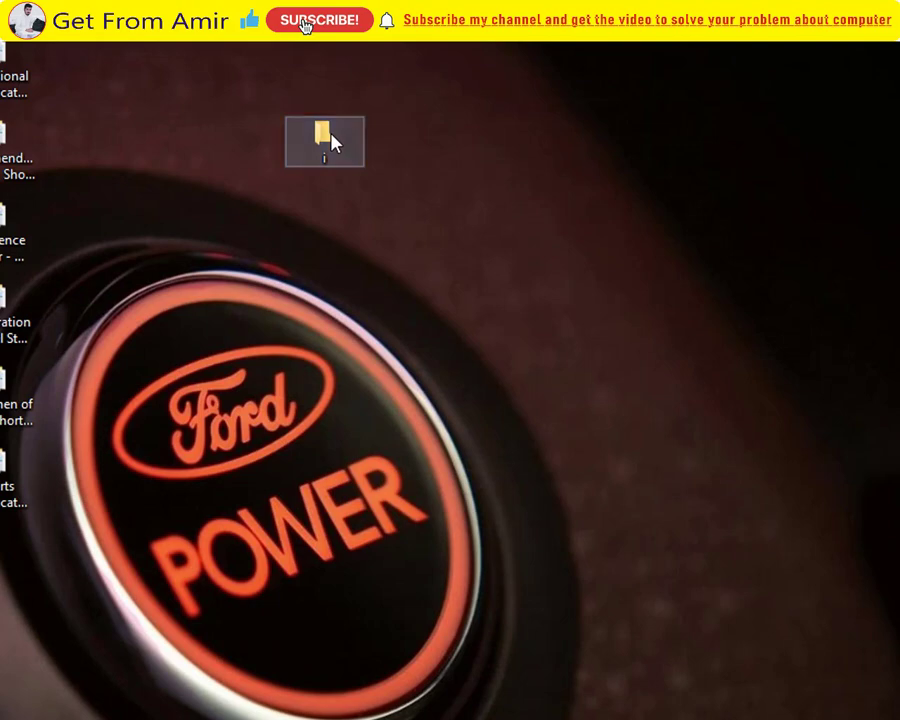
double_click(333, 140)
key(ctrl+v)
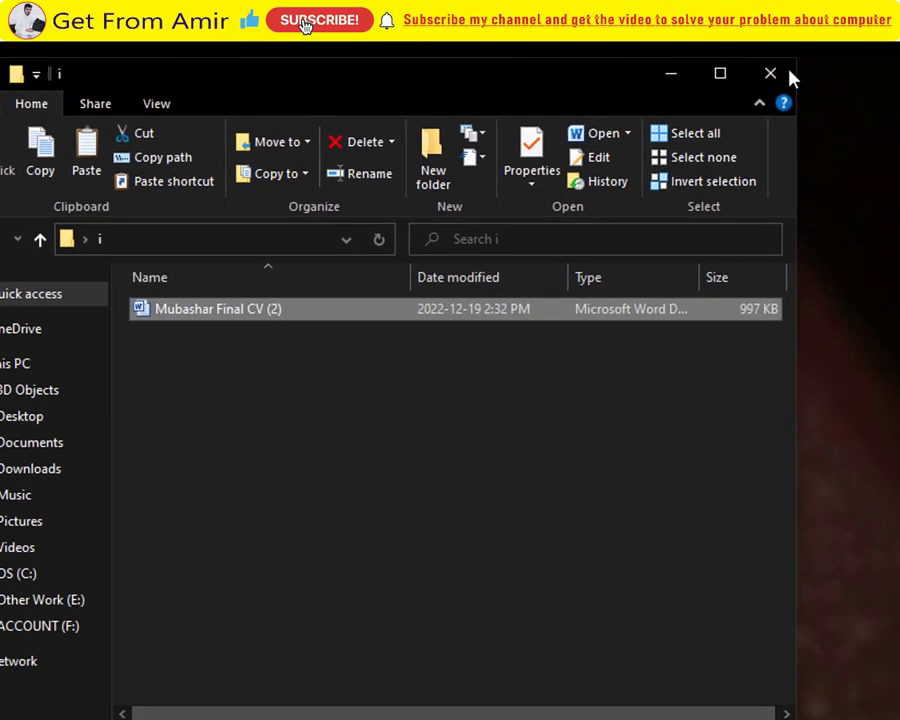
click(774, 82)
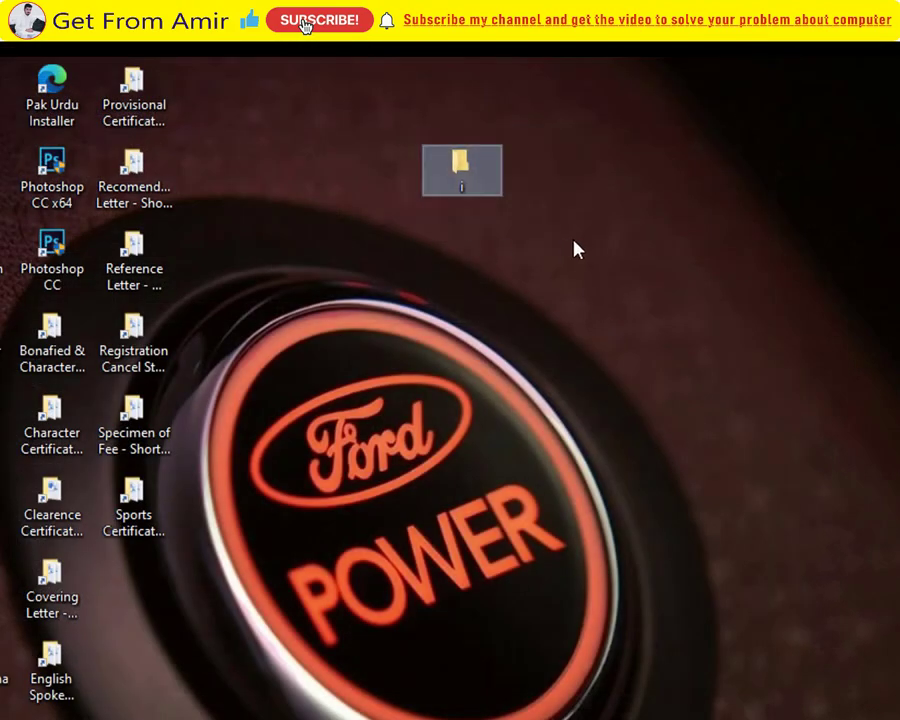
right_click(572, 241)
click(628, 305)
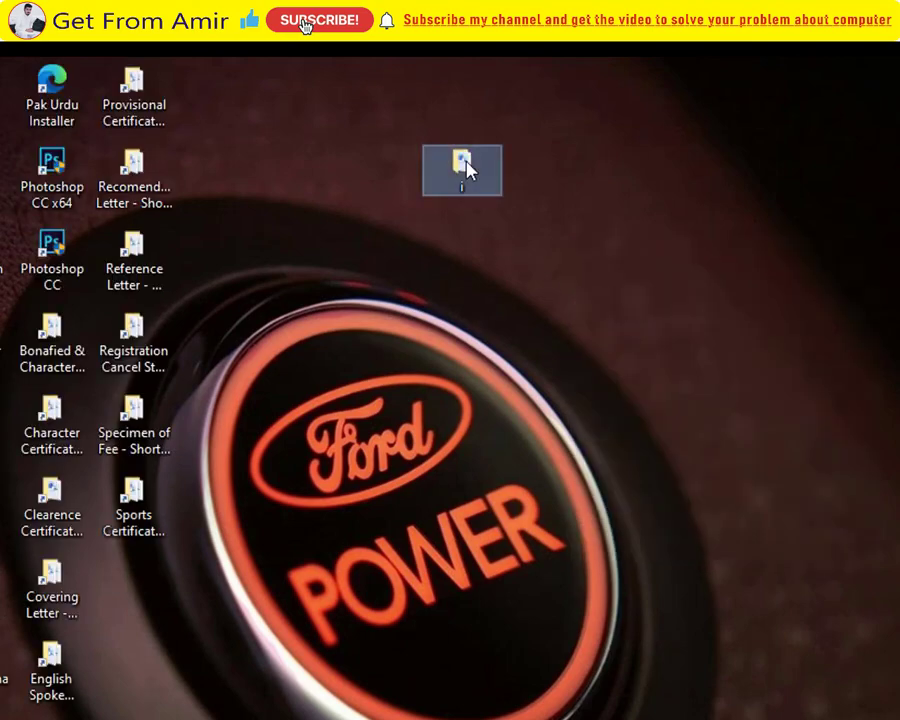
Change the icon of folder "i" to a blank one from the SHELL32.dll icon list and refresh the desktop.
right_click(467, 166)
click(533, 673)
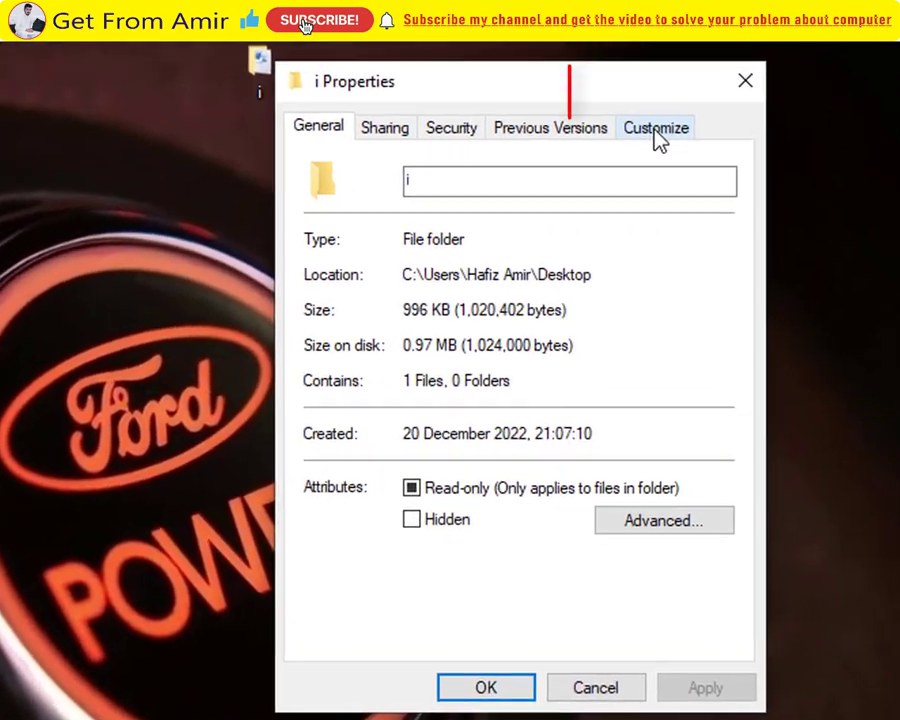
click(748, 192)
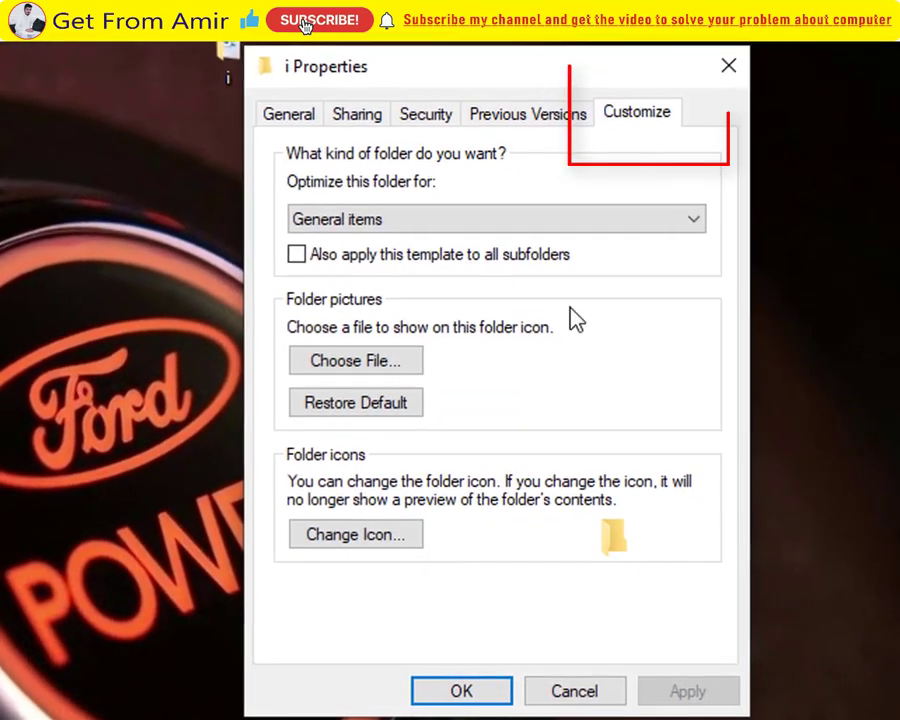
click(370, 553)
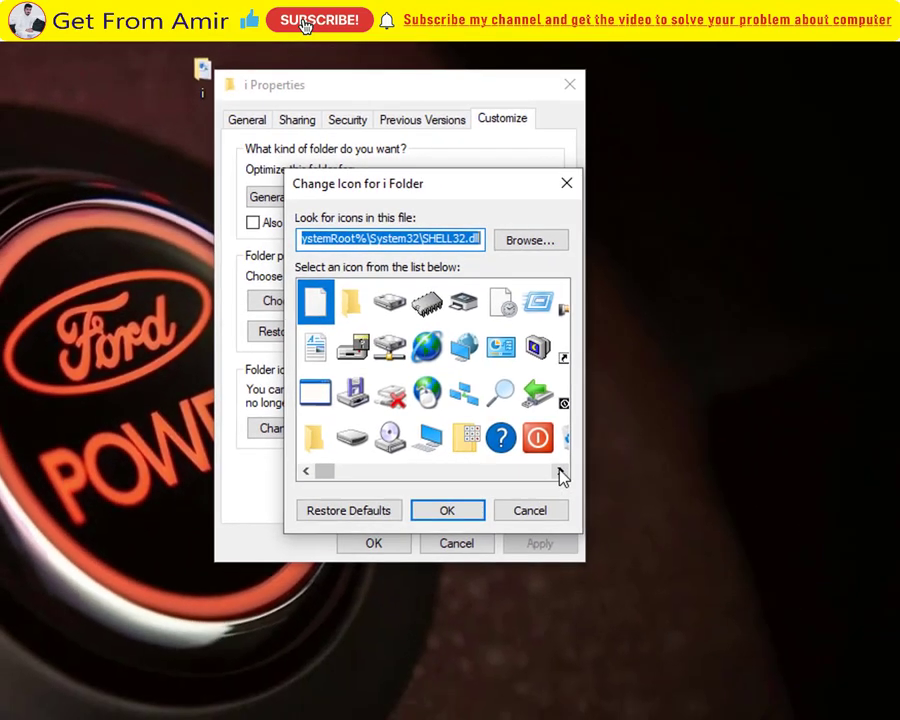
drag(560, 474, 560, 474)
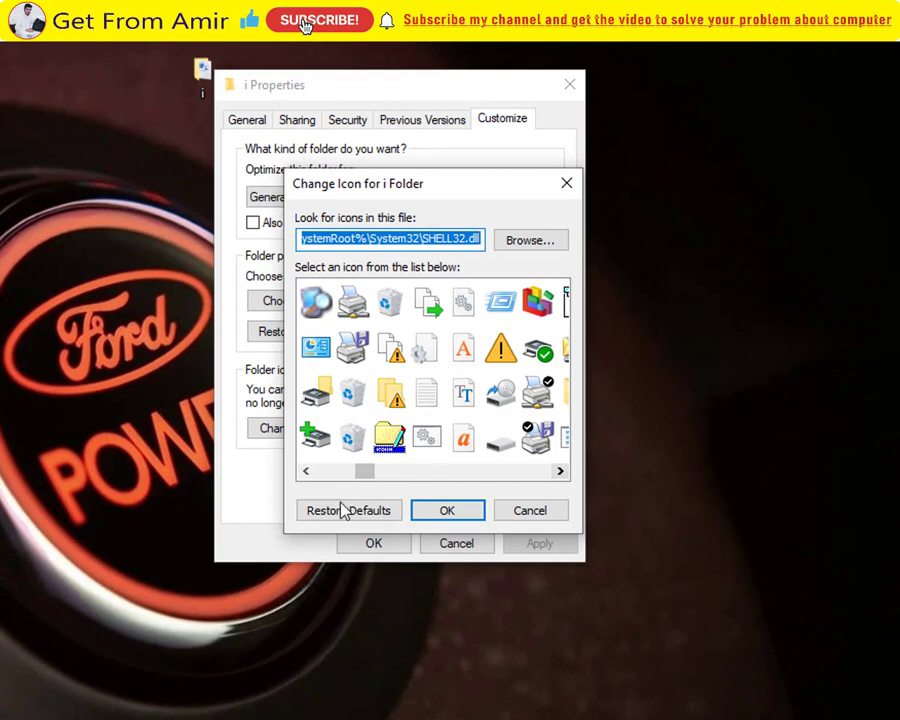
drag(309, 472, 309, 472)
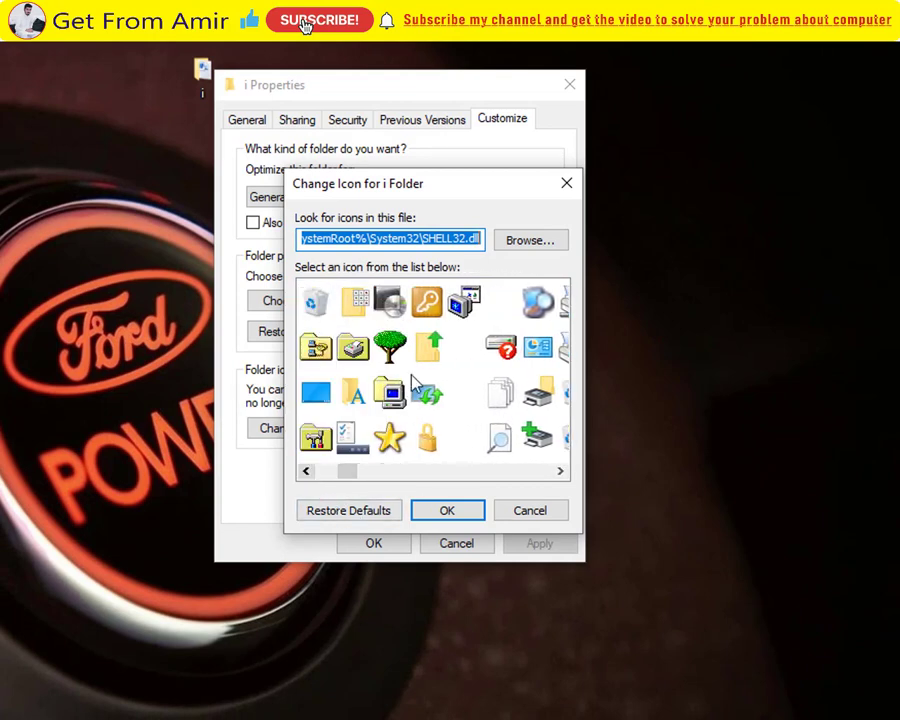
click(462, 393)
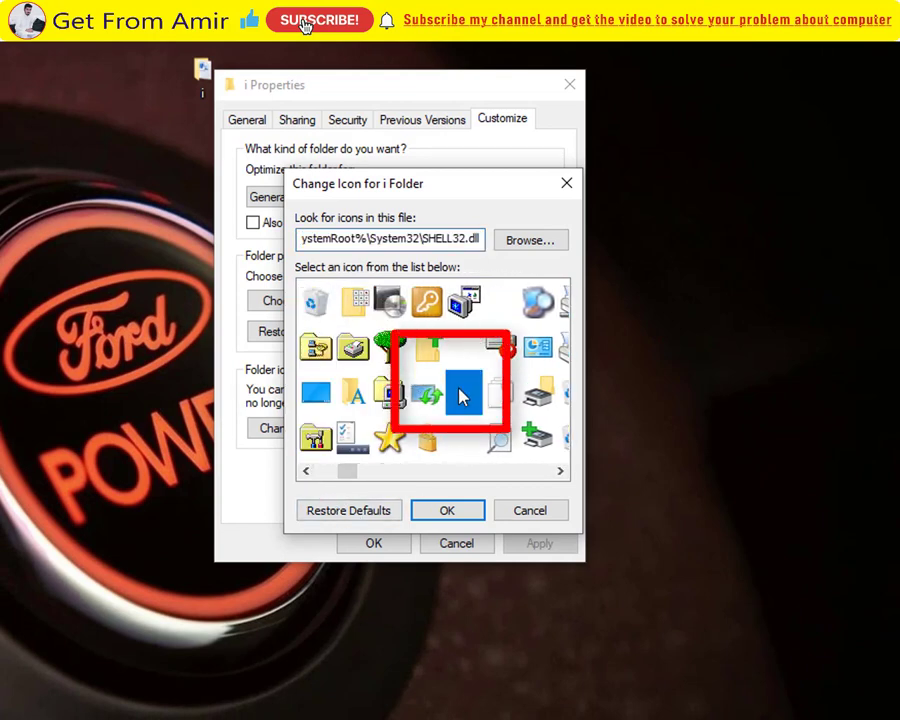
click(452, 512)
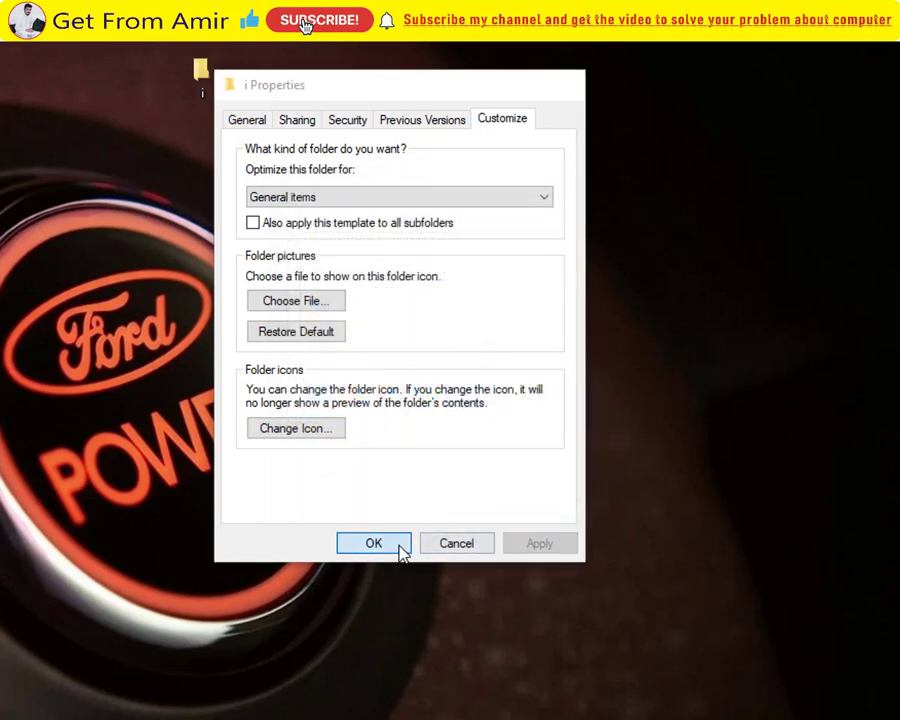
click(400, 550)
right_click(332, 224)
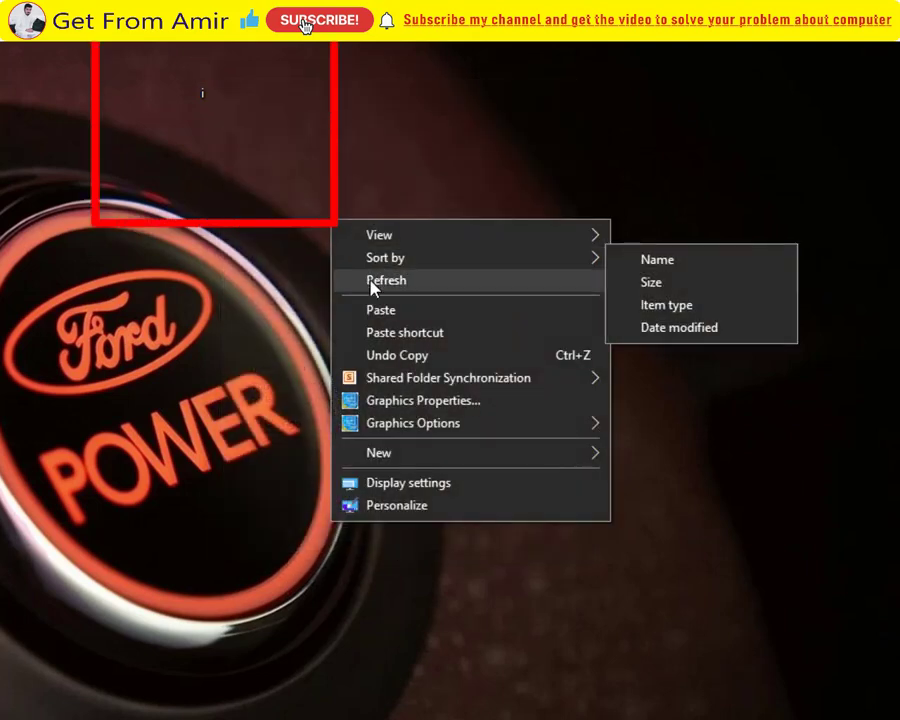
click(372, 282)
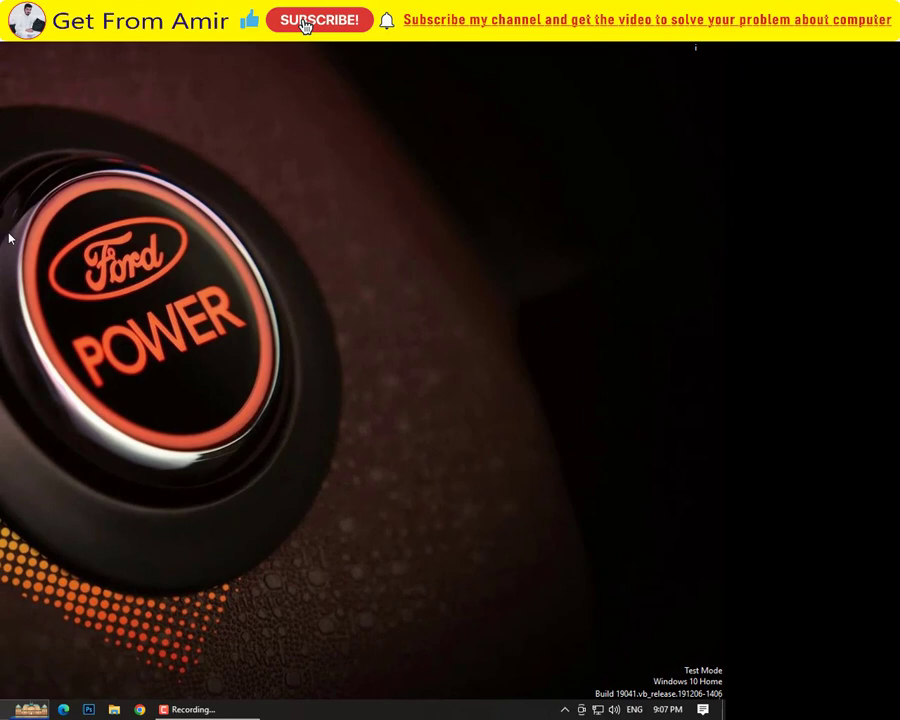
Open the blank-icon folder "i" to check its contents, close it and refresh the desktop.
right_click(110, 120)
click(137, 153)
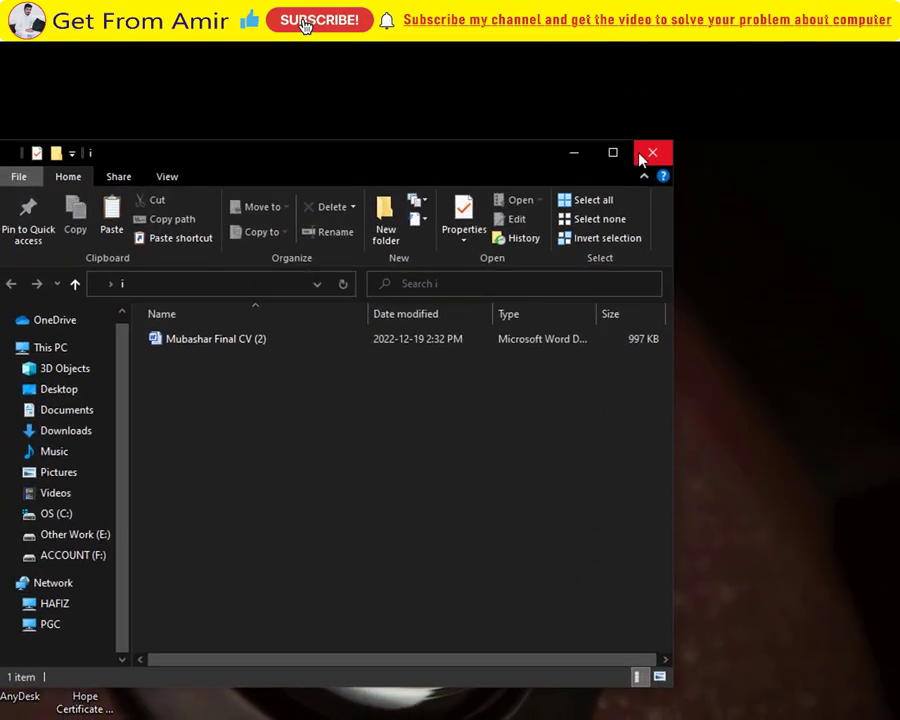
click(448, 105)
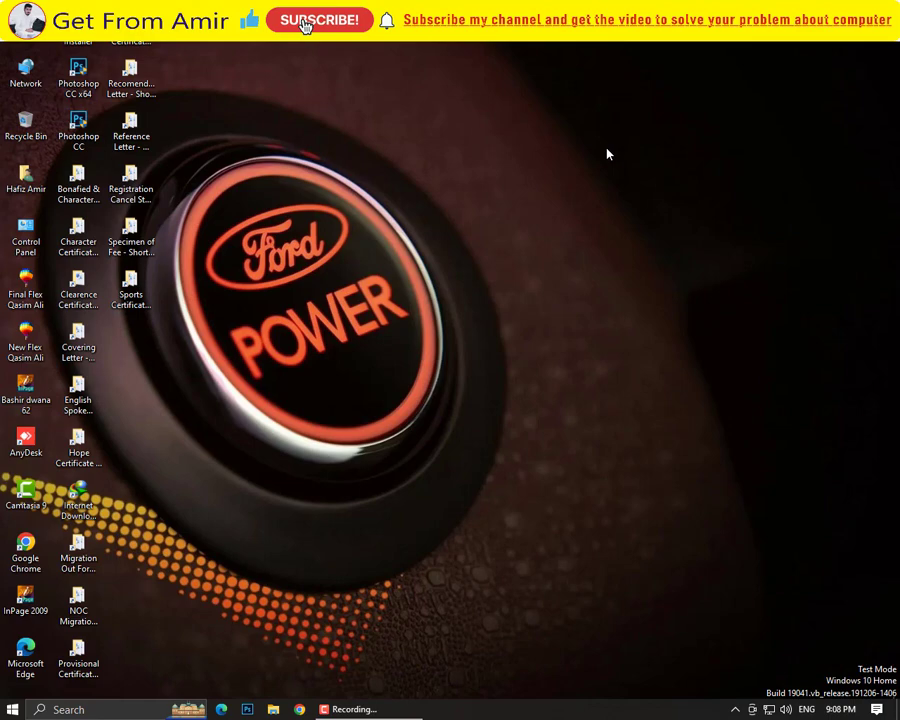
right_click(500, 60)
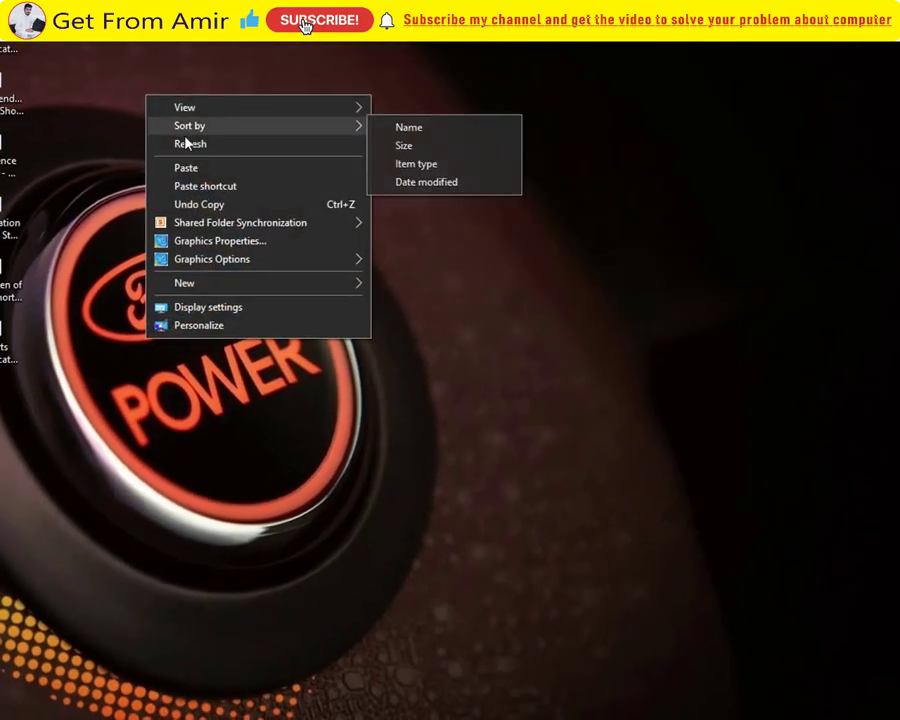
click(185, 143)
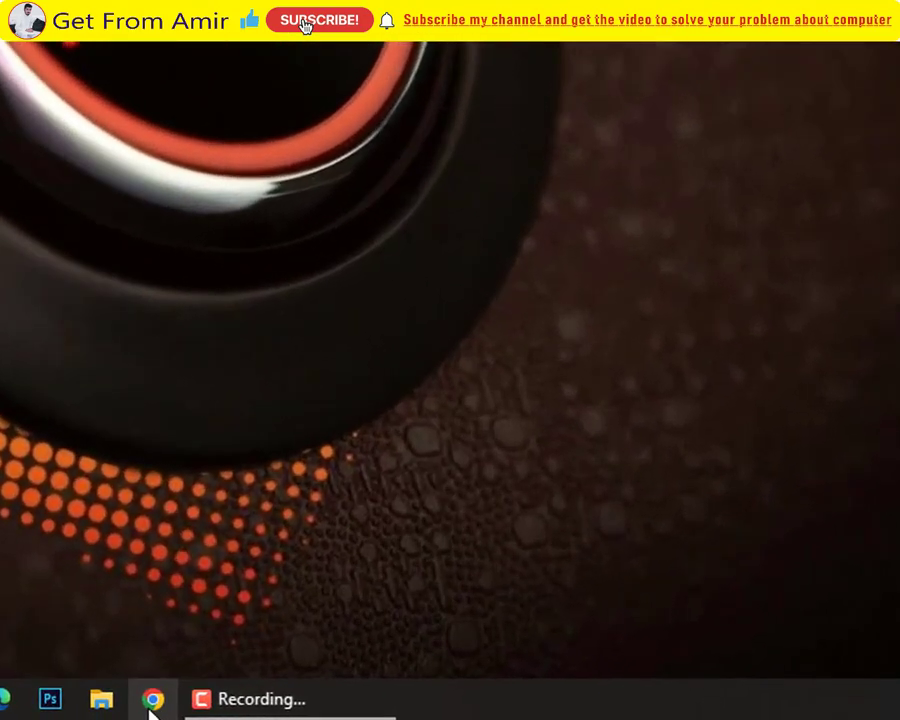
In Google Chrome, search for "mouse without border" and open the Microsoft Garage Mouse without Borders download page.
click(153, 700)
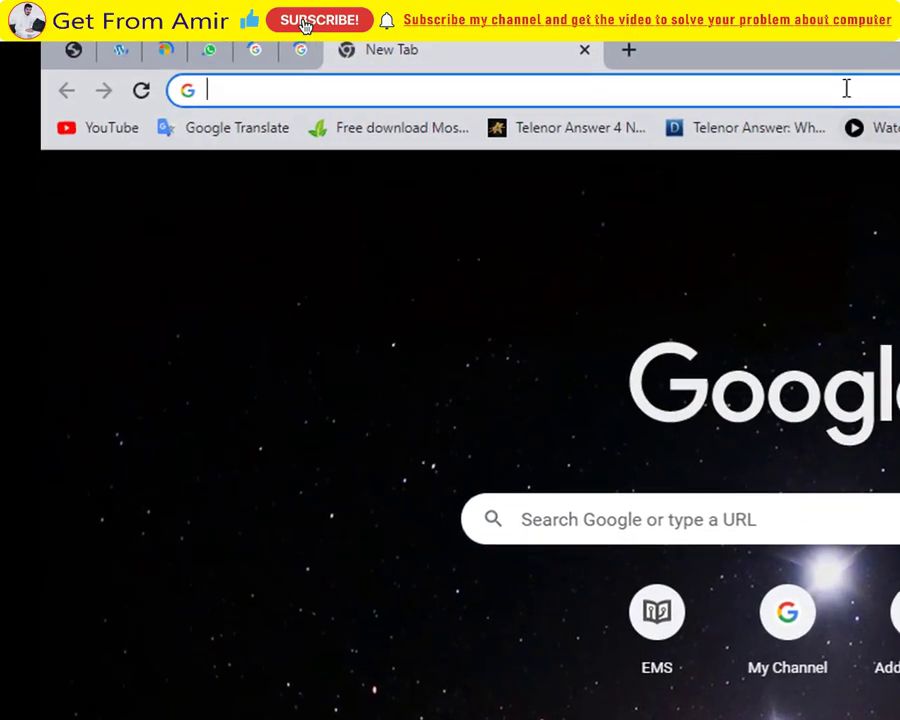
click(517, 61)
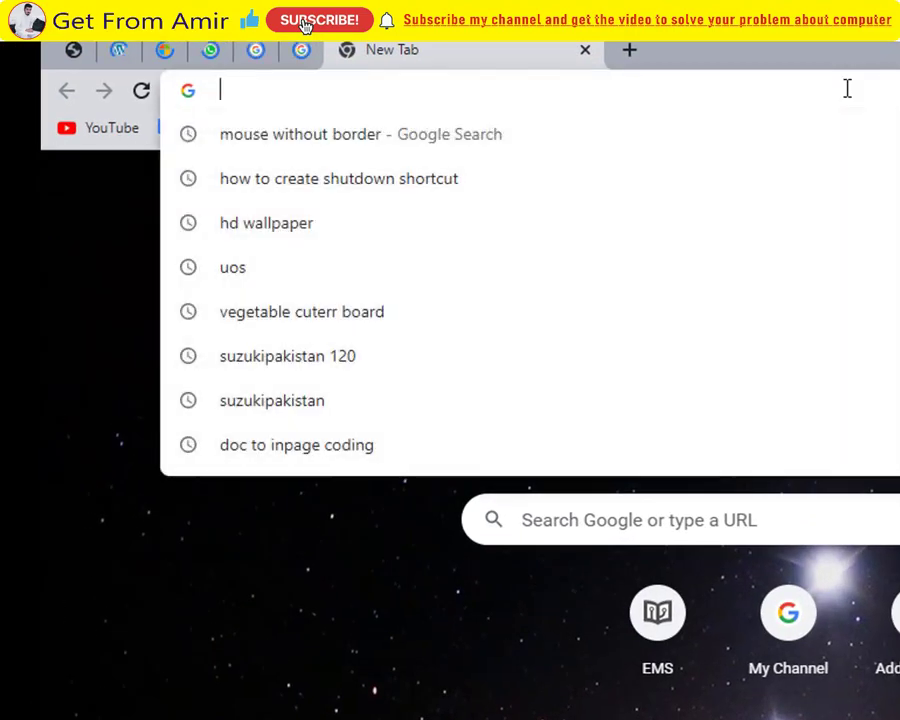
text(mou)
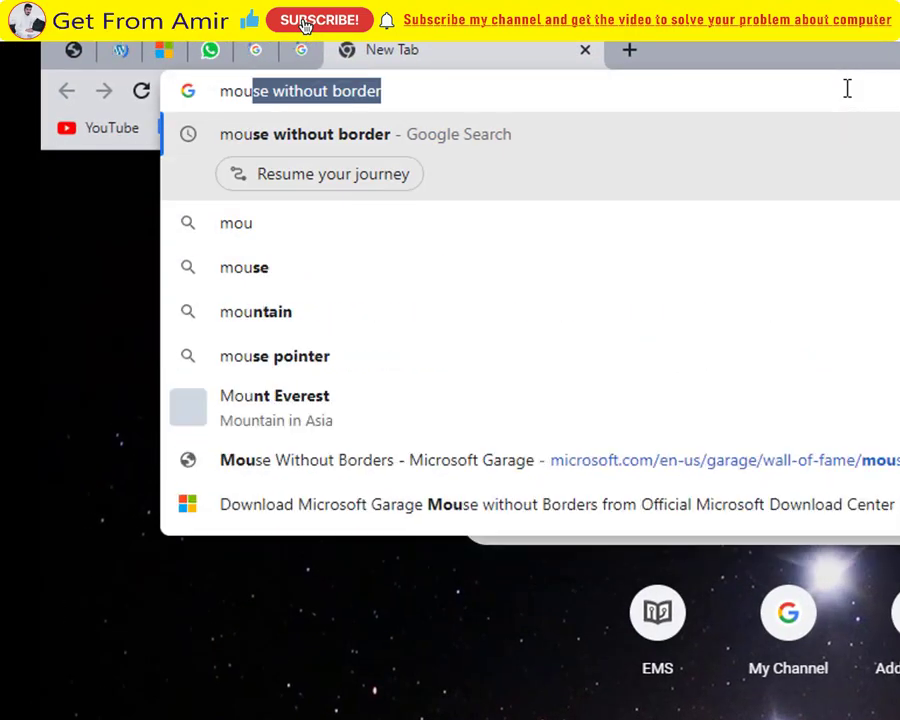
key(Return)
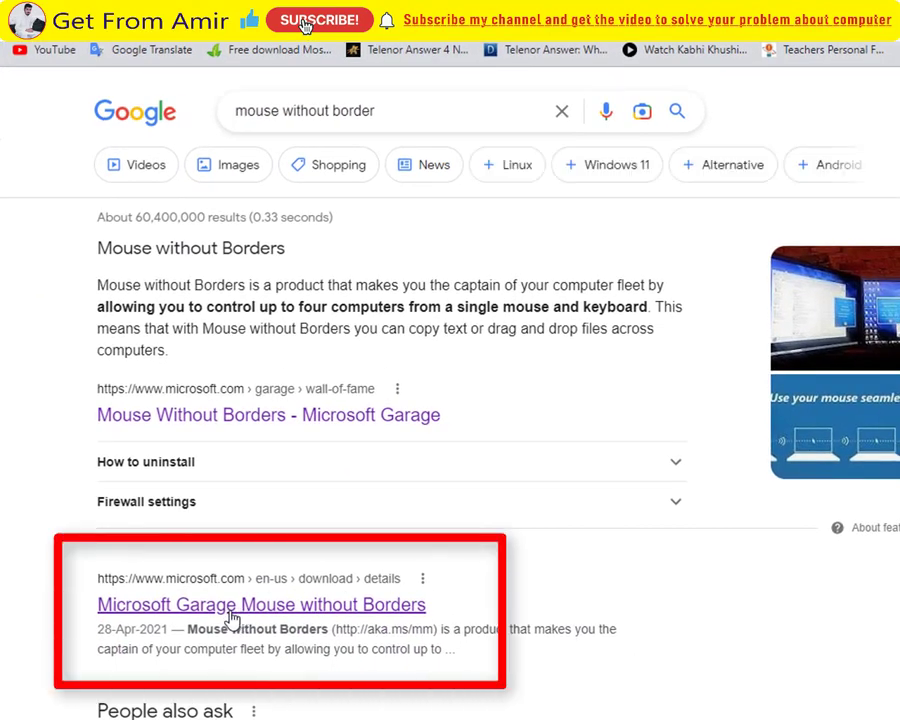
click(245, 635)
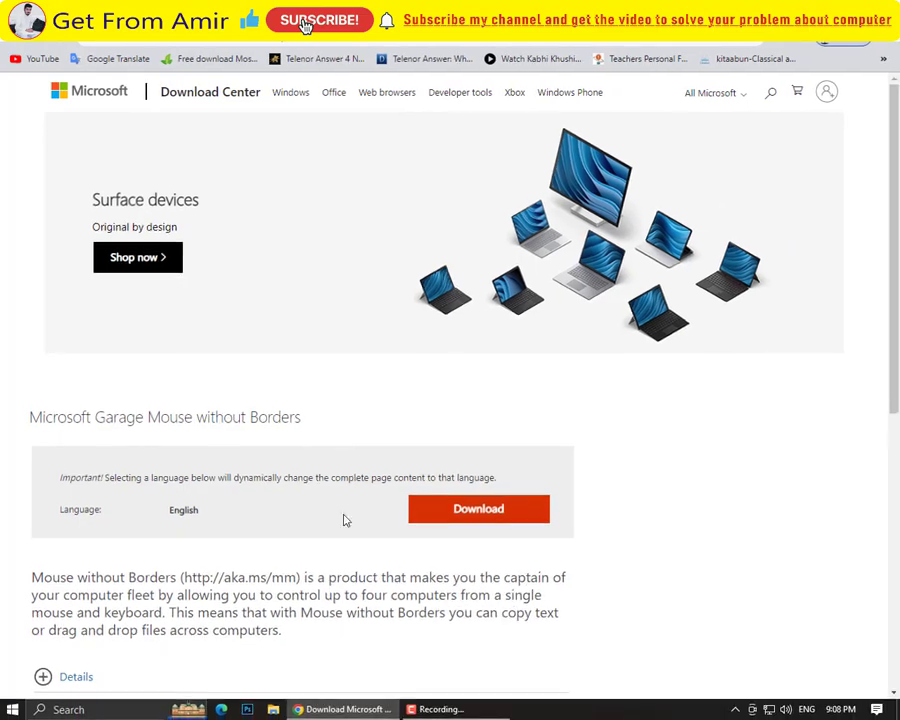
In File Explorer, run MouseWithoutBordersSetup from Downloads, accept the license terms and complete the installation.
key(super+e)
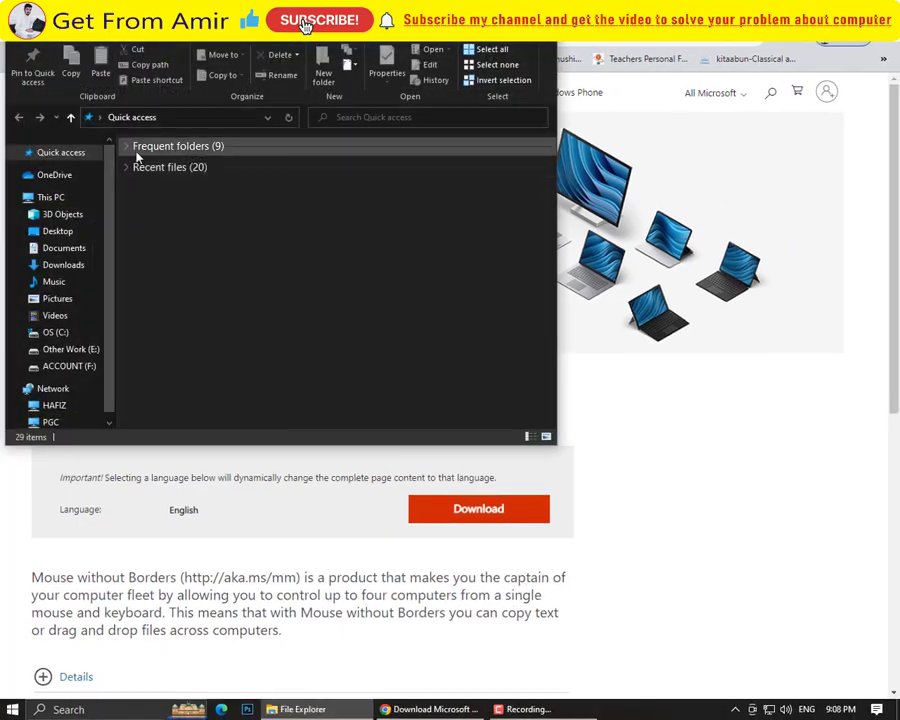
click(45, 266)
key(super+Up)
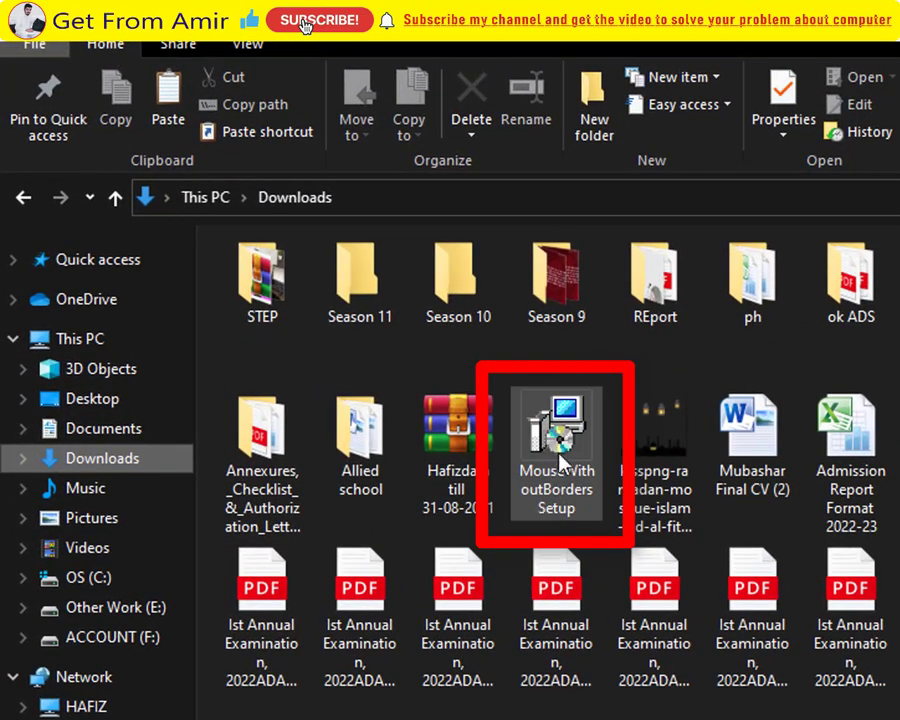
double_click(563, 462)
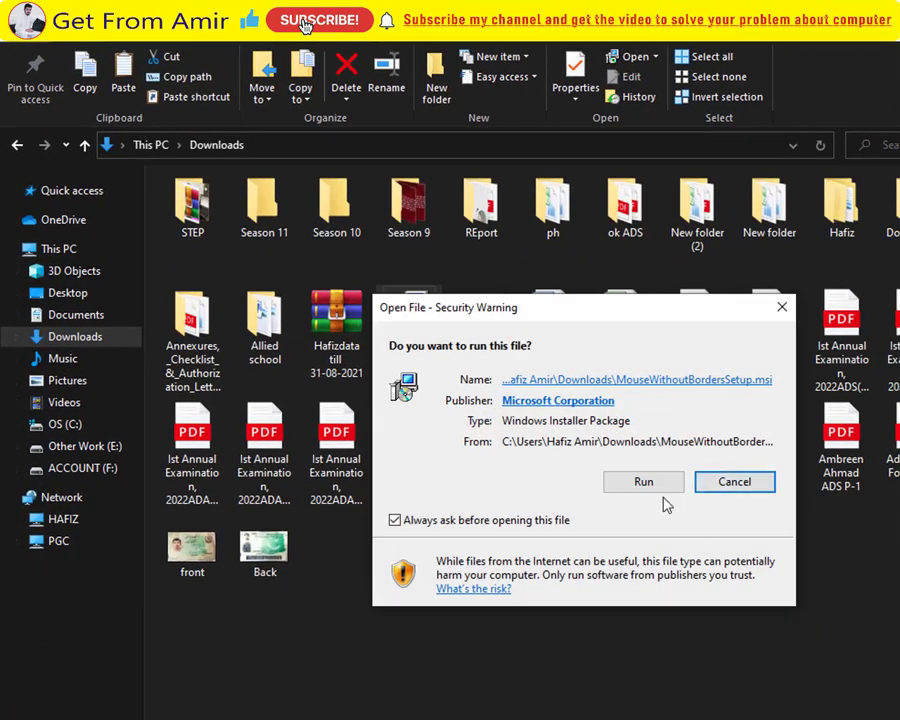
click(661, 490)
click(672, 655)
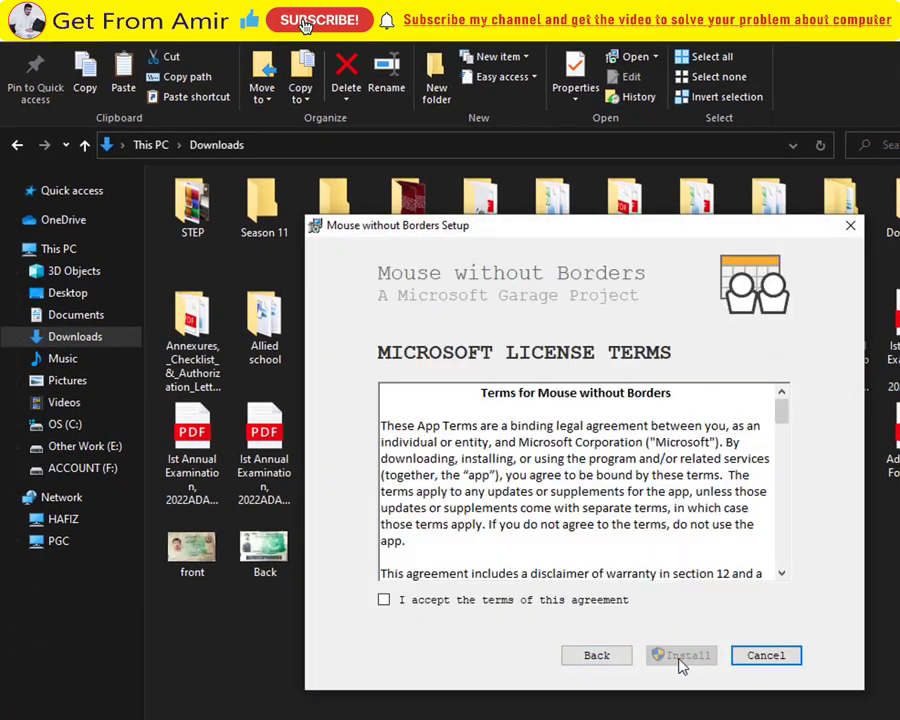
click(673, 659)
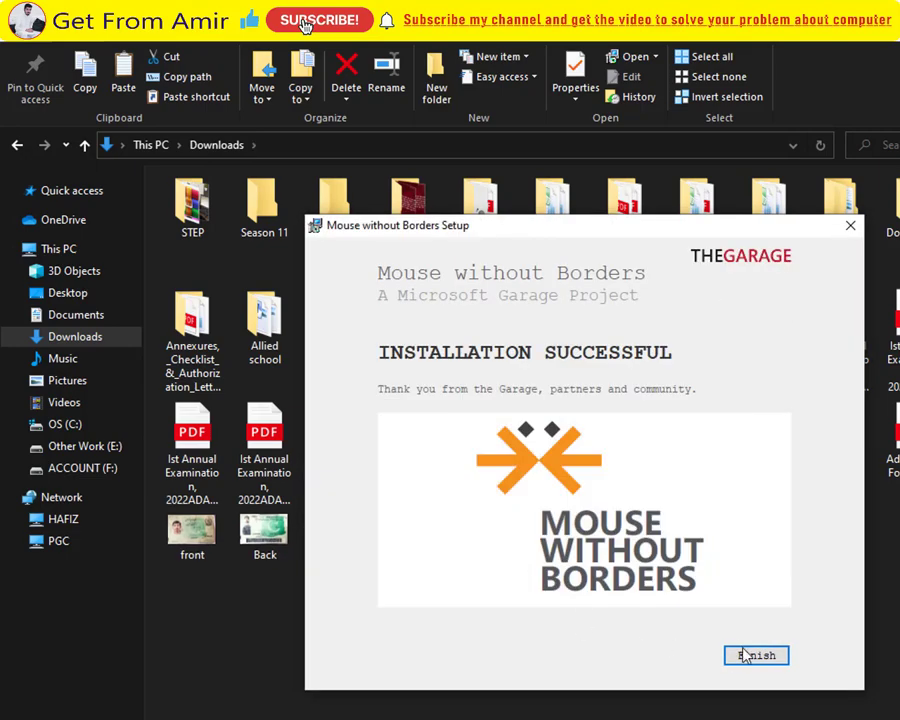
click(752, 655)
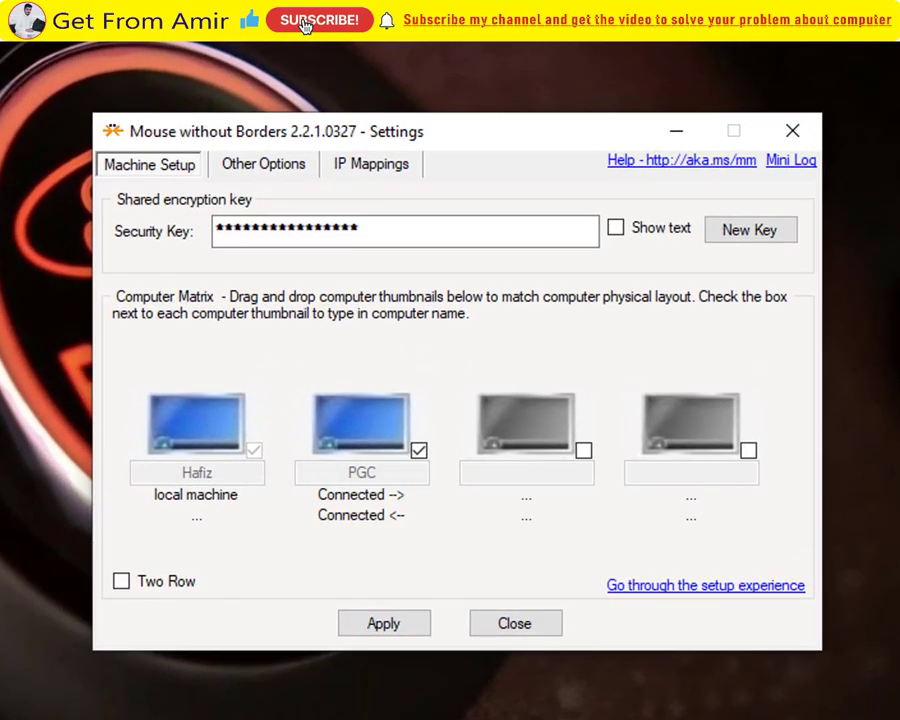
Uncheck computer PGC in the computer matrix, show the security key as text and select it, and re-enable PGC and apply.
click(418, 451)
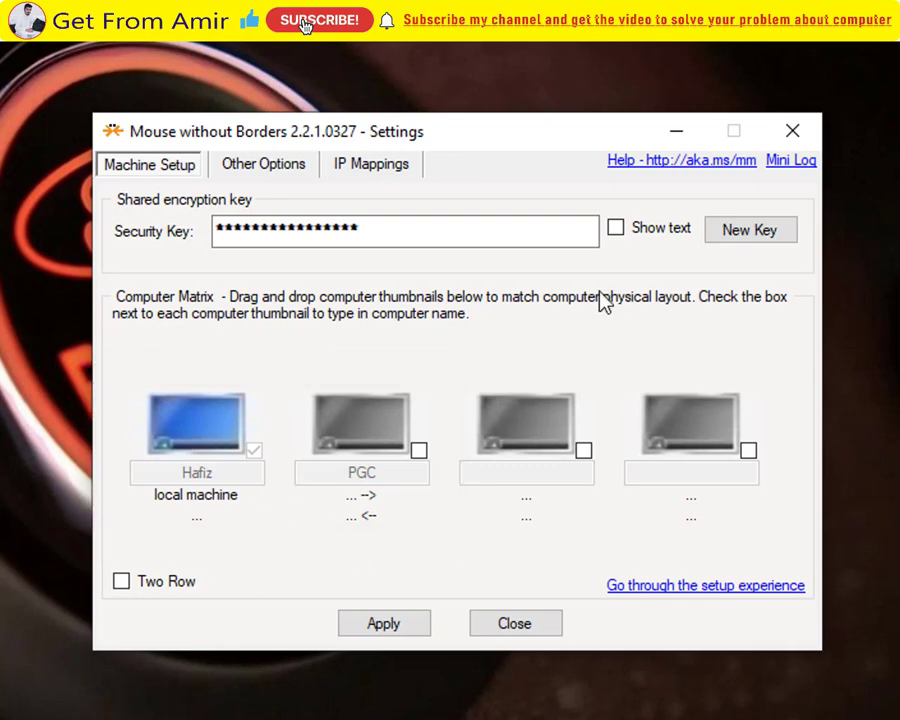
click(617, 229)
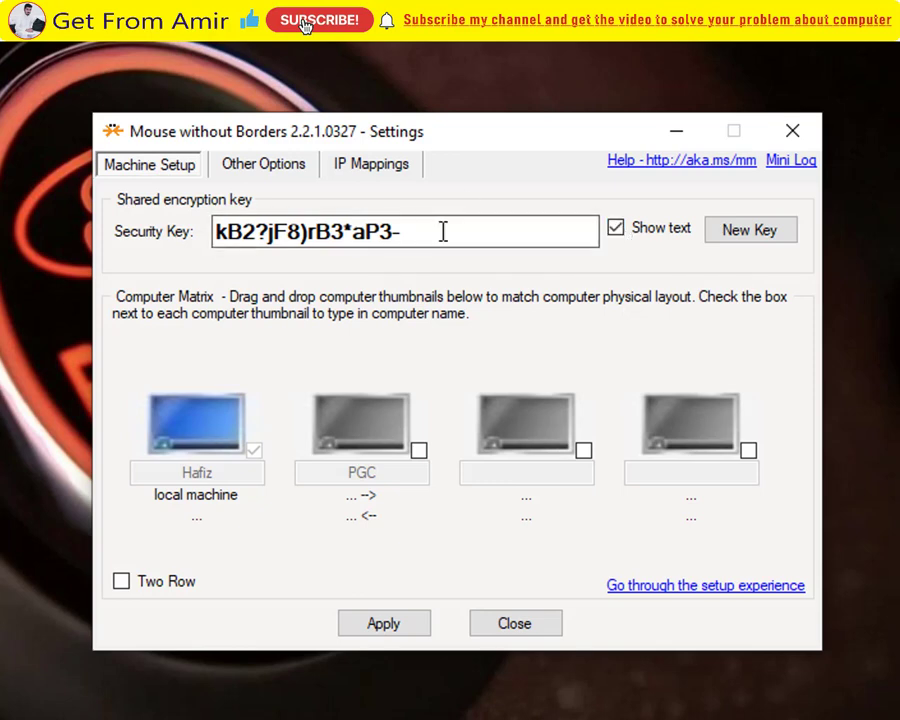
drag(442, 231, 198, 215)
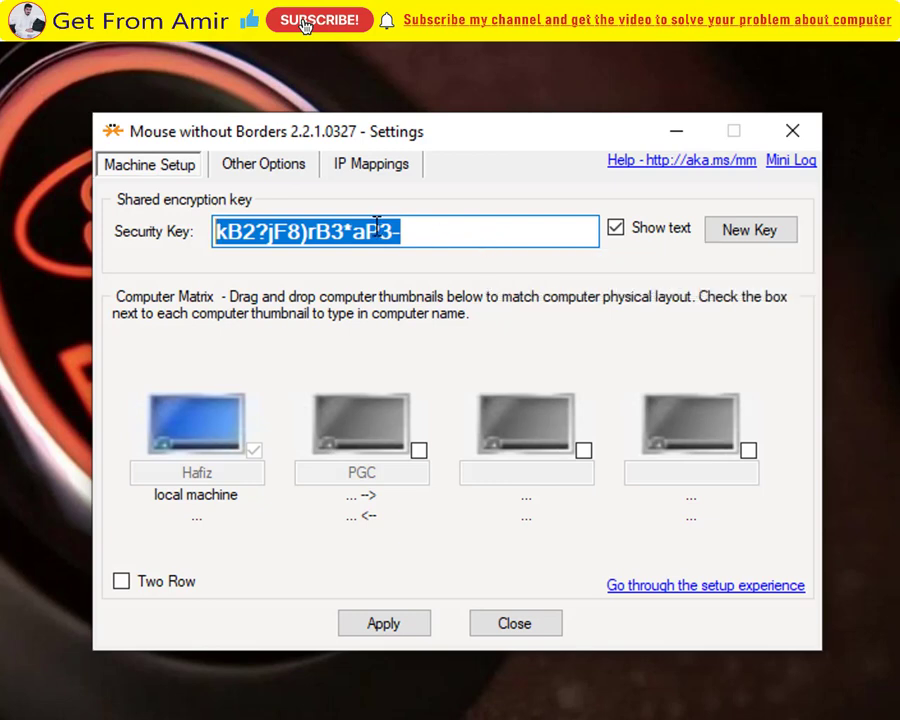
click(419, 450)
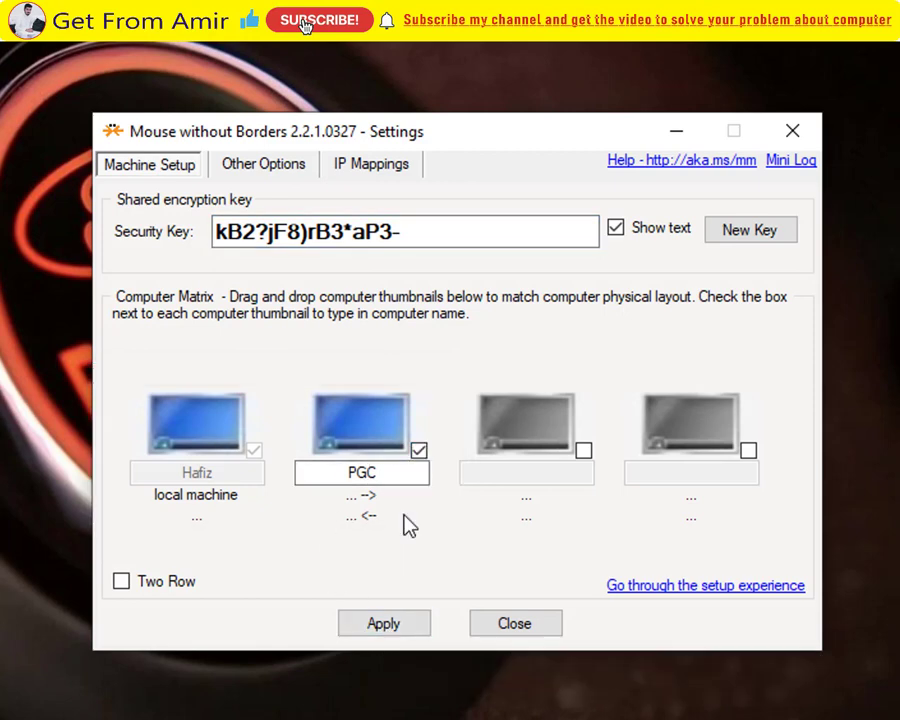
click(385, 624)
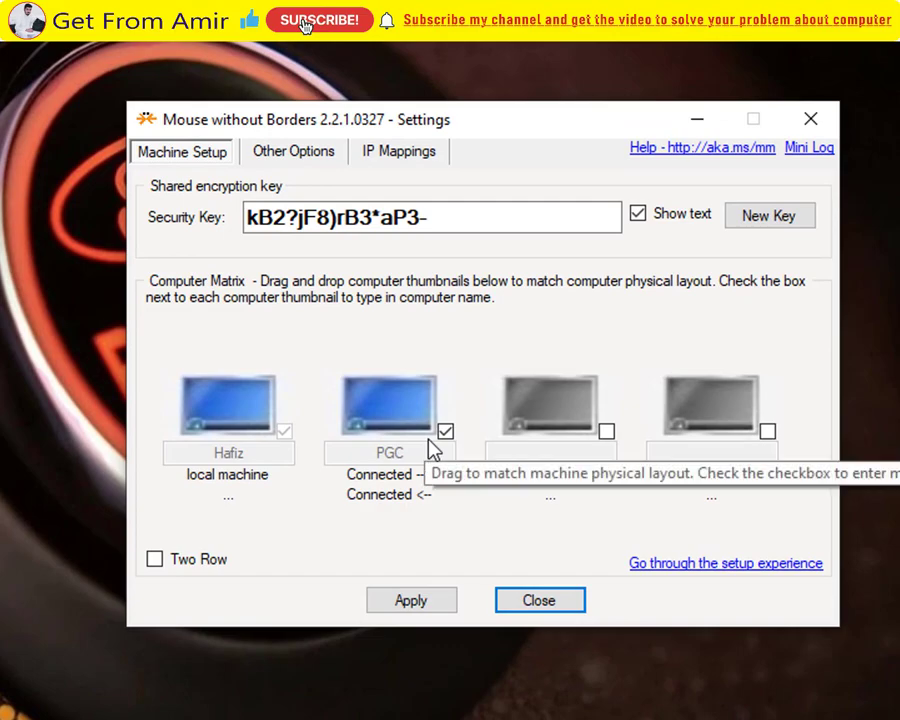
Disable computer PGC in the computer matrix, apply the change and close the Mouse without Borders settings.
click(504, 468)
click(445, 600)
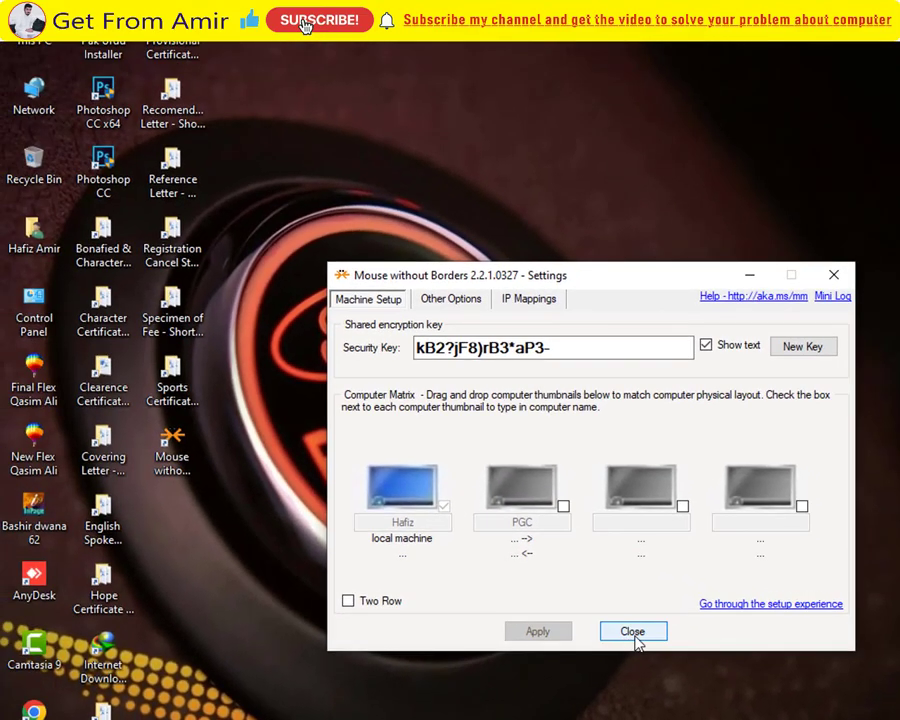
click(633, 632)
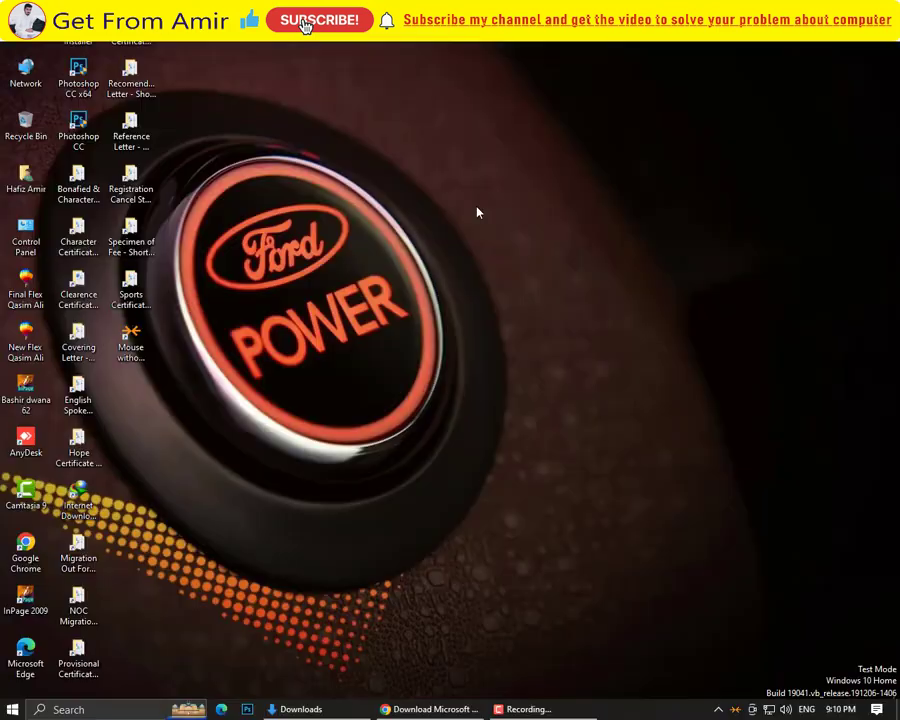
Bring up the Shut Down Windows dialog from the desktop and dismiss it.
key(alt+F4)
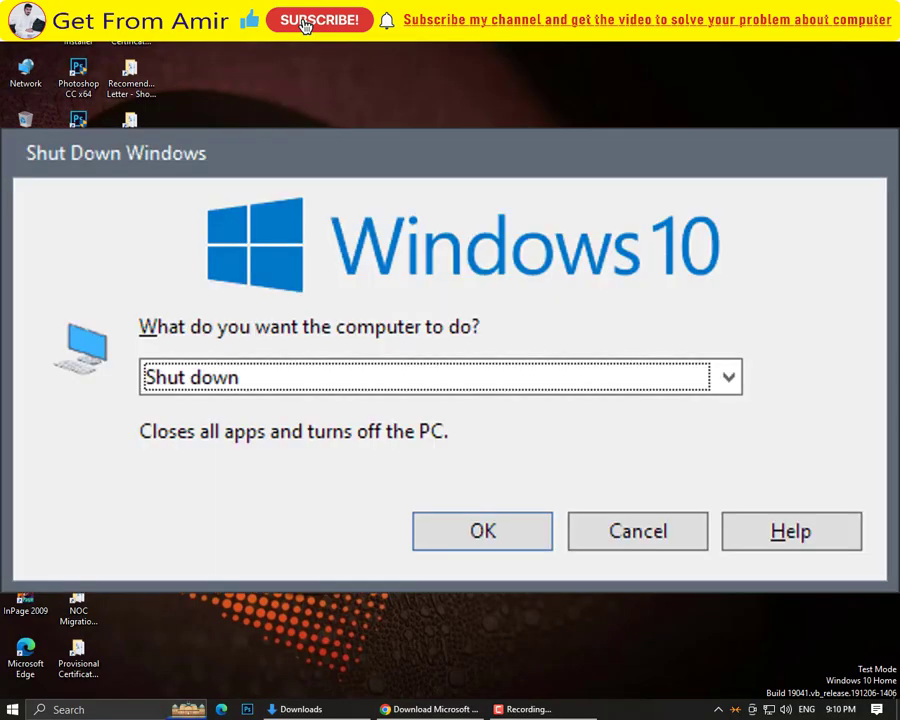
key(Escape)
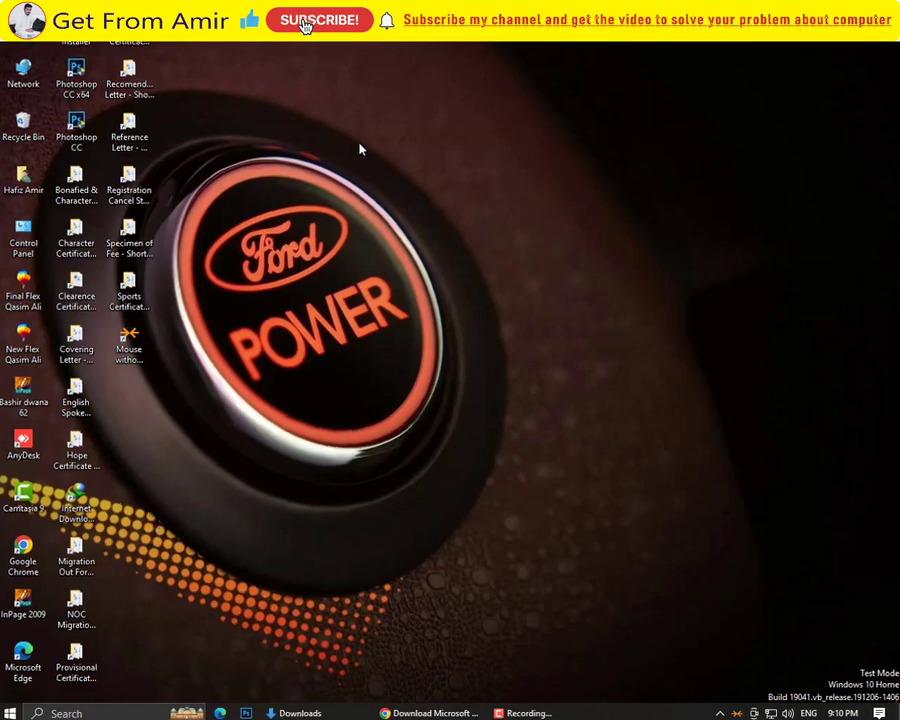
Create a desktop shortcut for the command "shutdown /s /t 0" and name it shutdown.
right_click(357, 149)
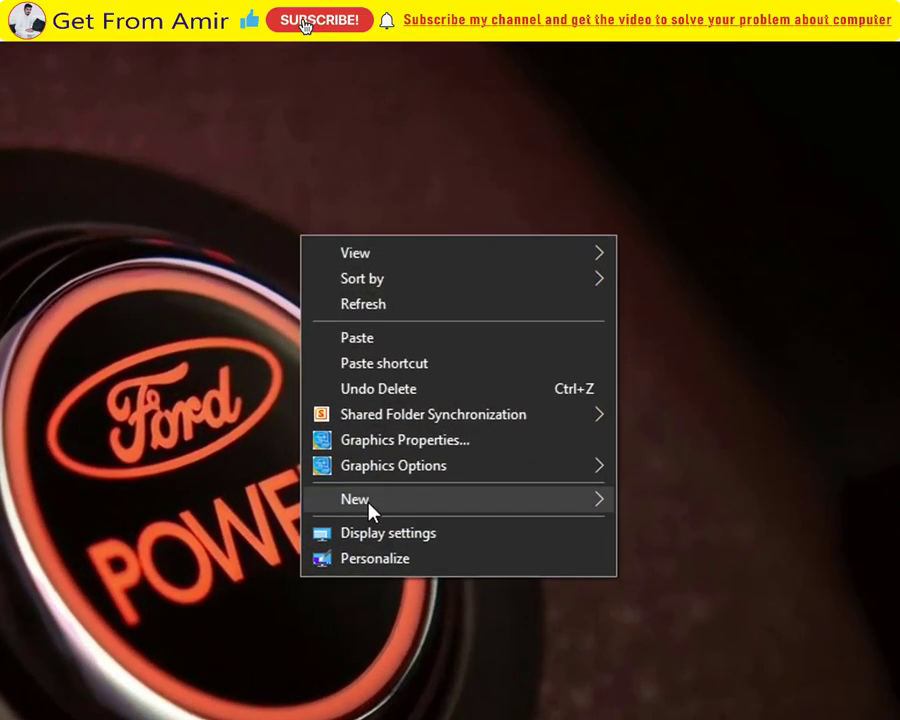
mouse_move(370, 510)
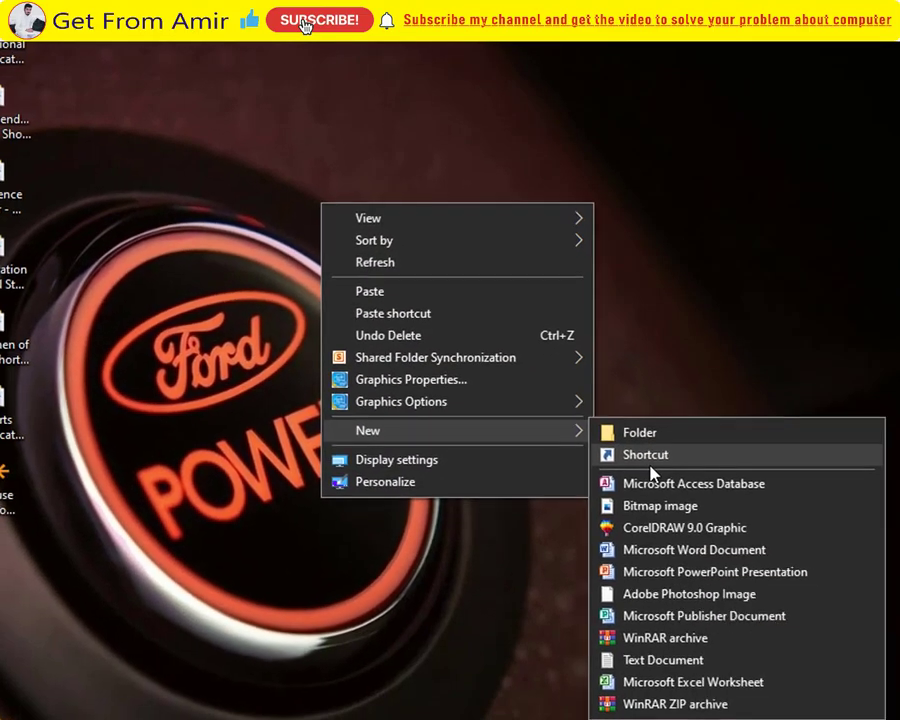
click(672, 530)
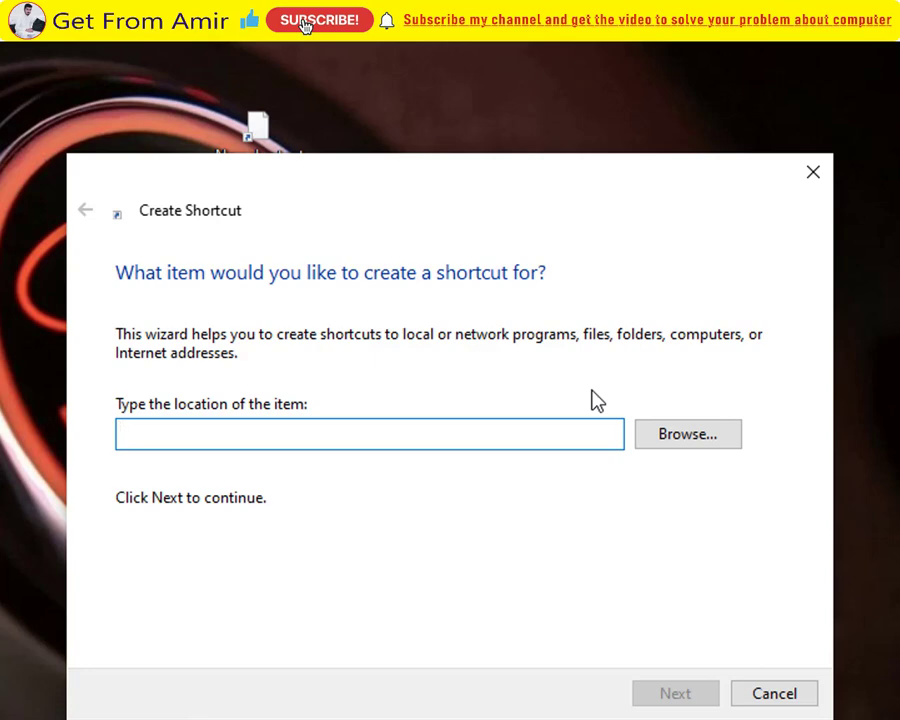
text(shutdown)
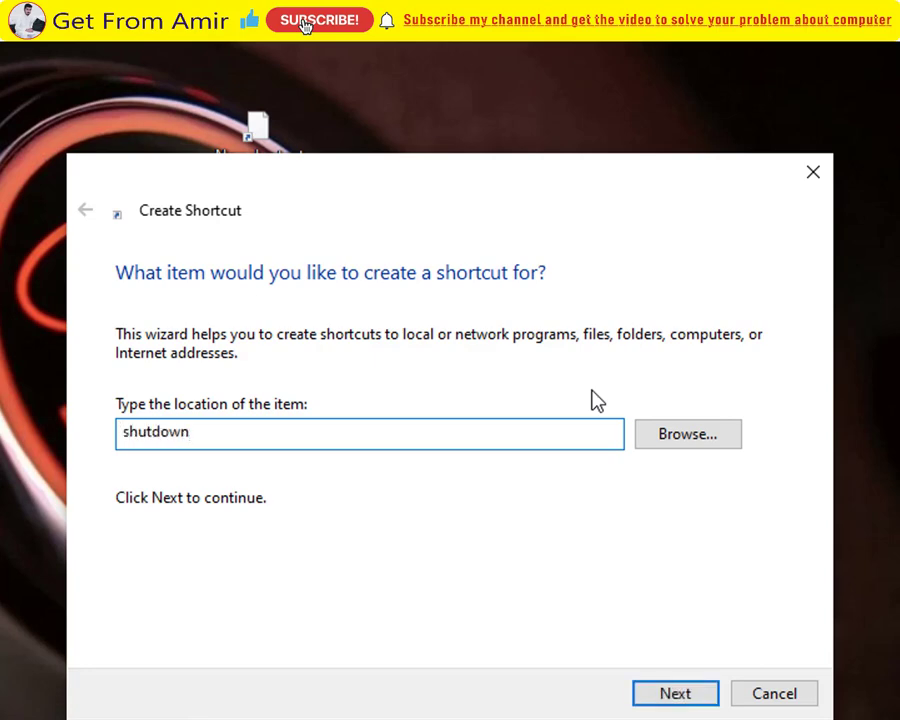
text( /s /t 0)
key(Return)
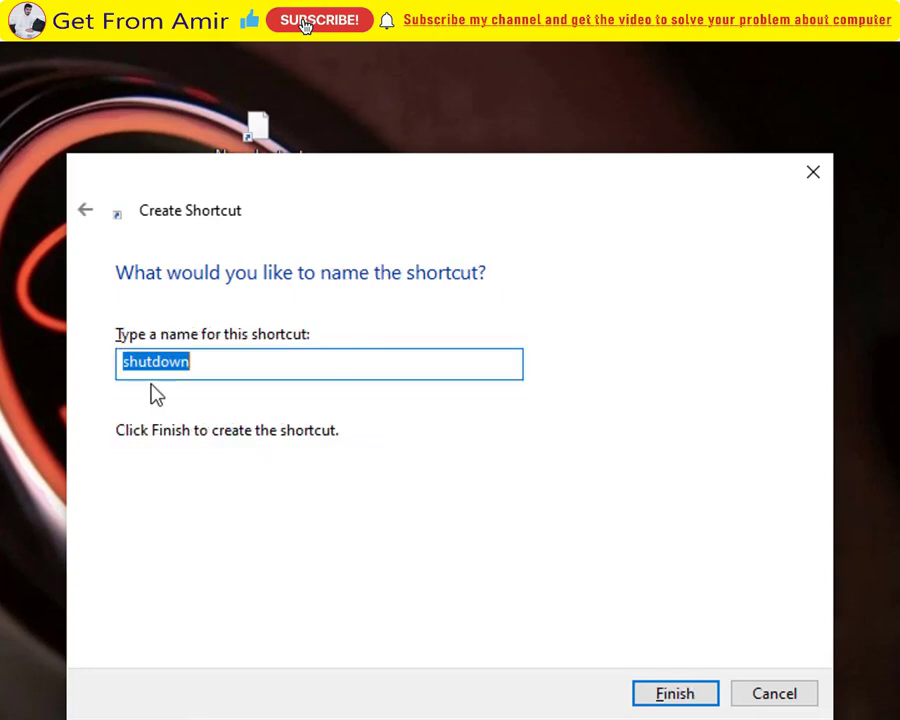
click(710, 700)
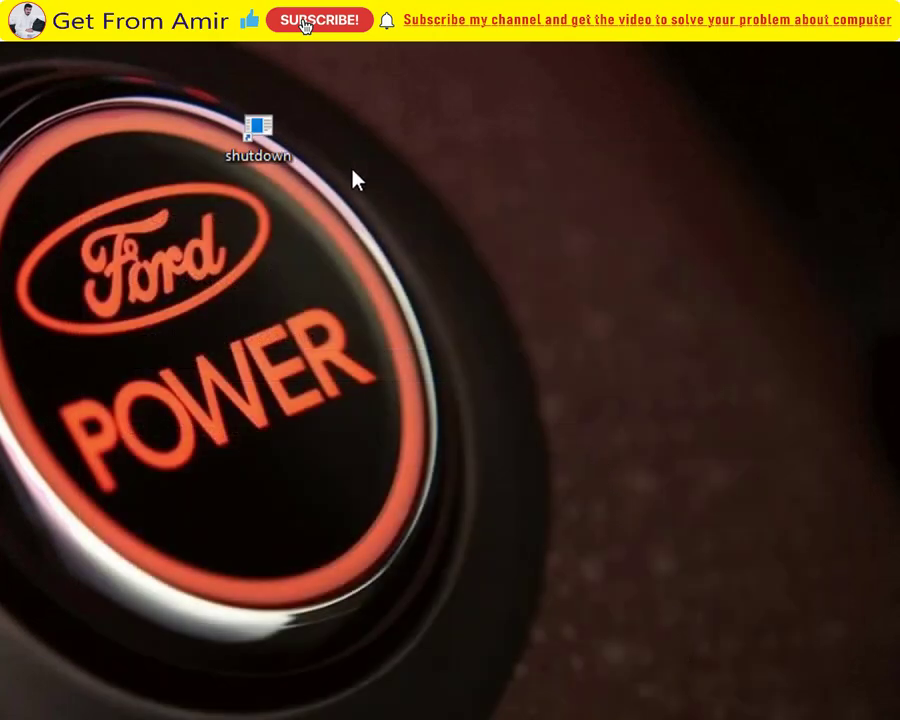
Change the shutdown shortcut's icon to the green tree from the SHELL32 icon list and move the shortcut to an empty area of the desktop.
right_click(280, 163)
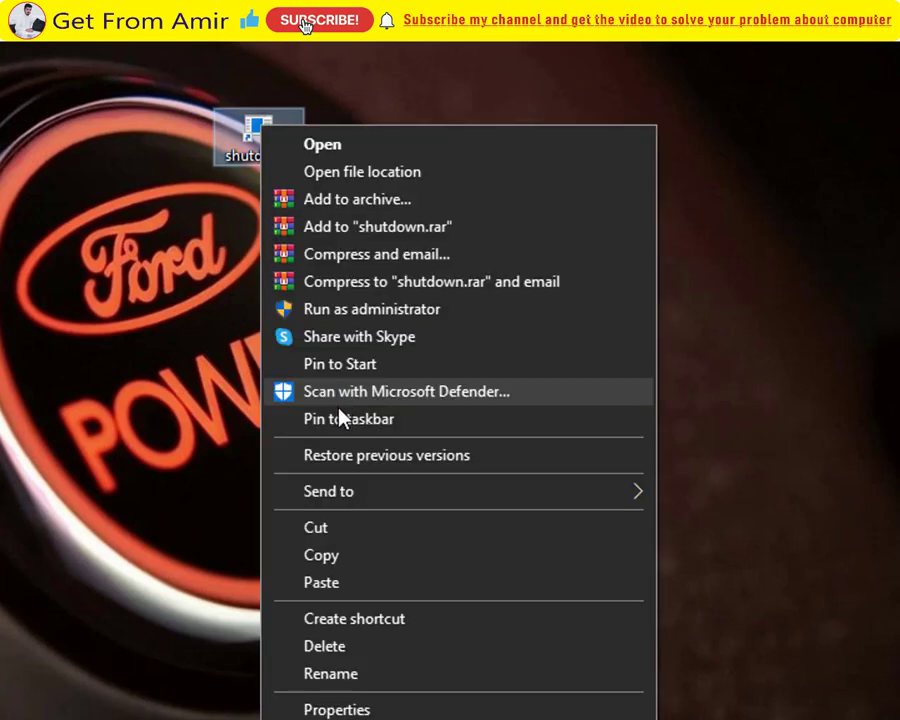
click(358, 706)
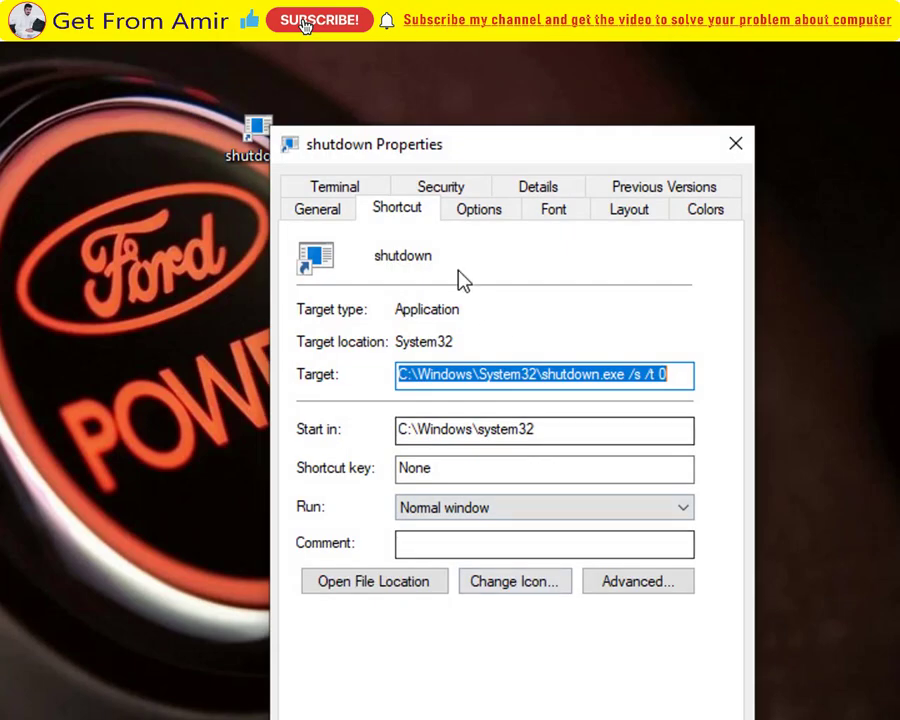
click(526, 587)
click(630, 465)
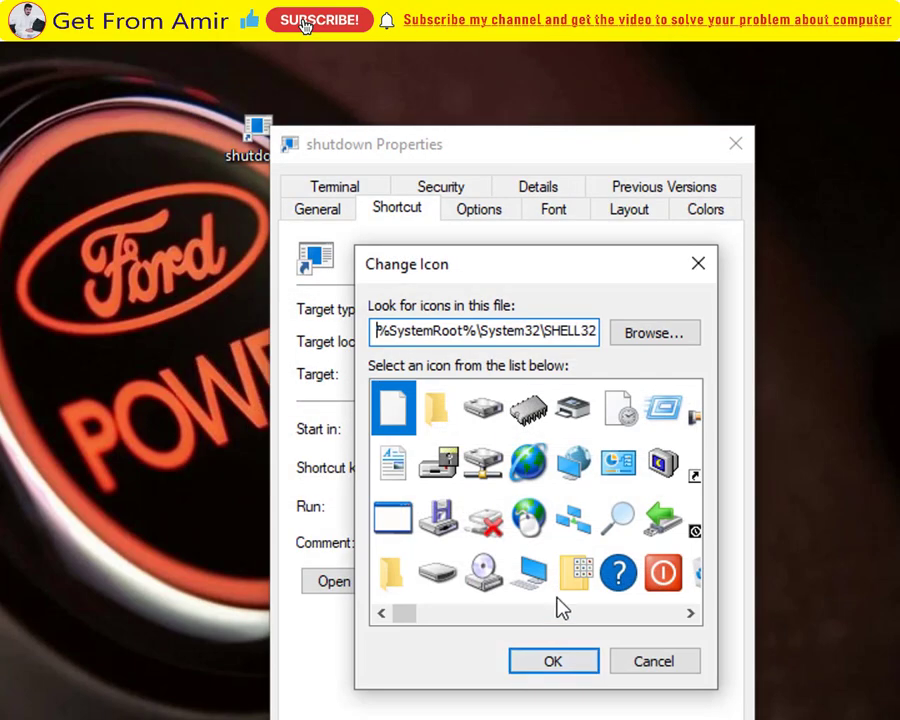
click(662, 578)
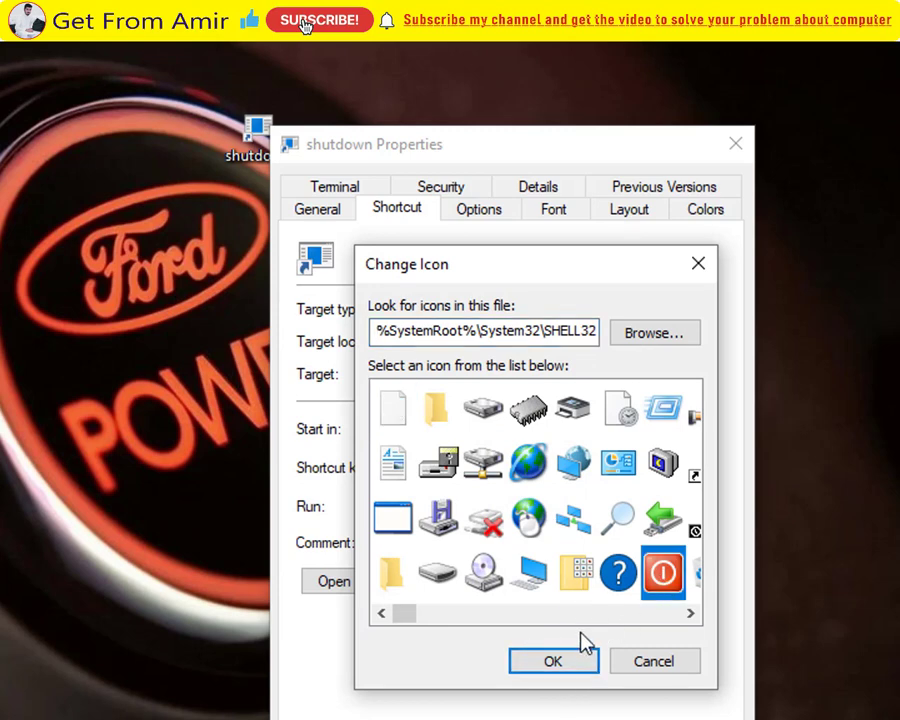
click(690, 614)
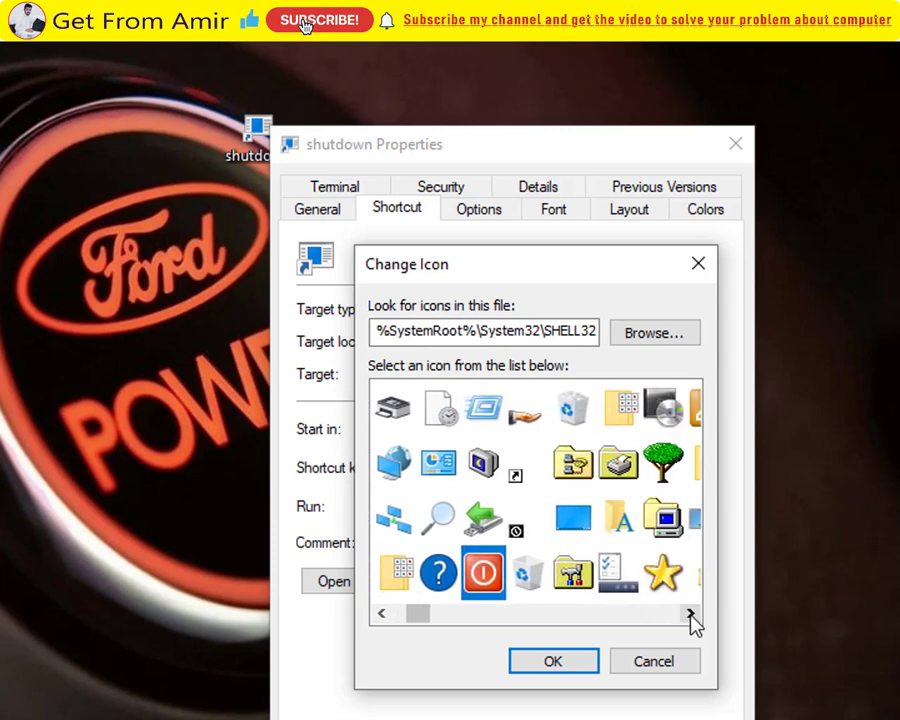
click(655, 468)
click(553, 662)
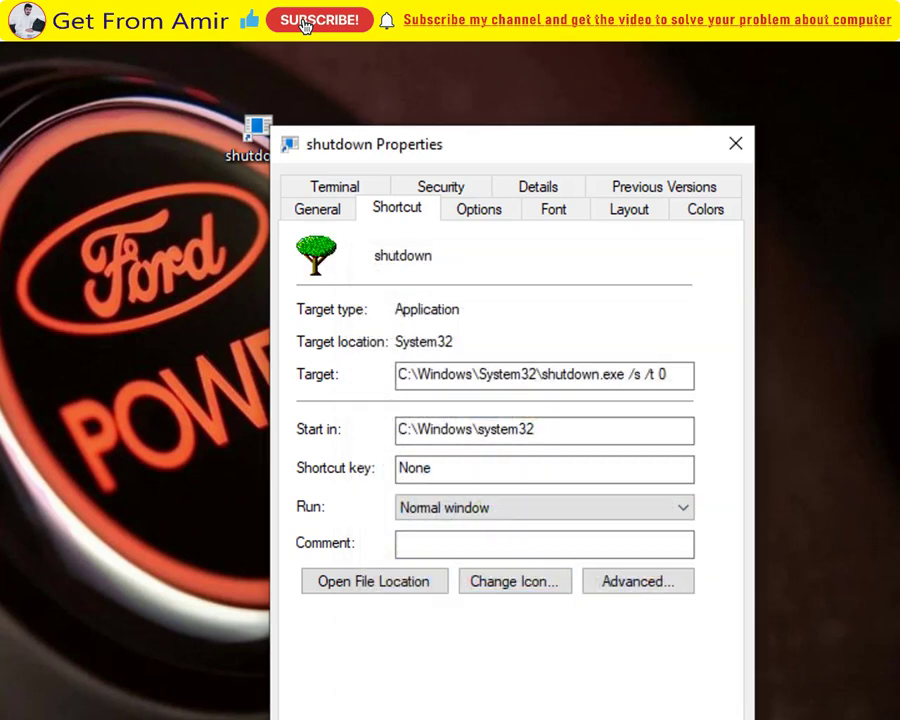
key(Return)
drag(255, 129, 643, 346)
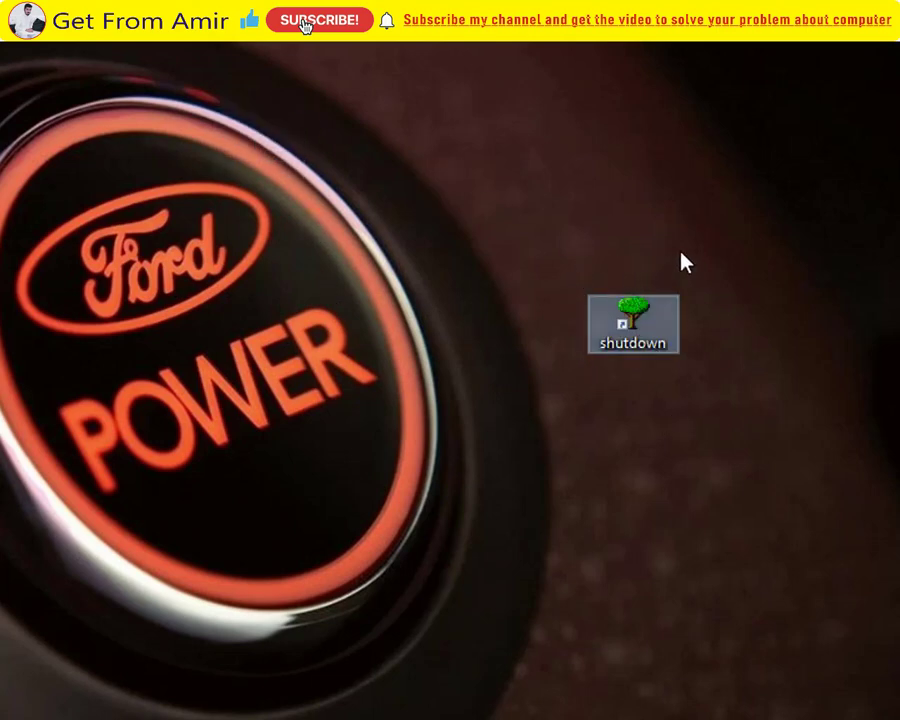